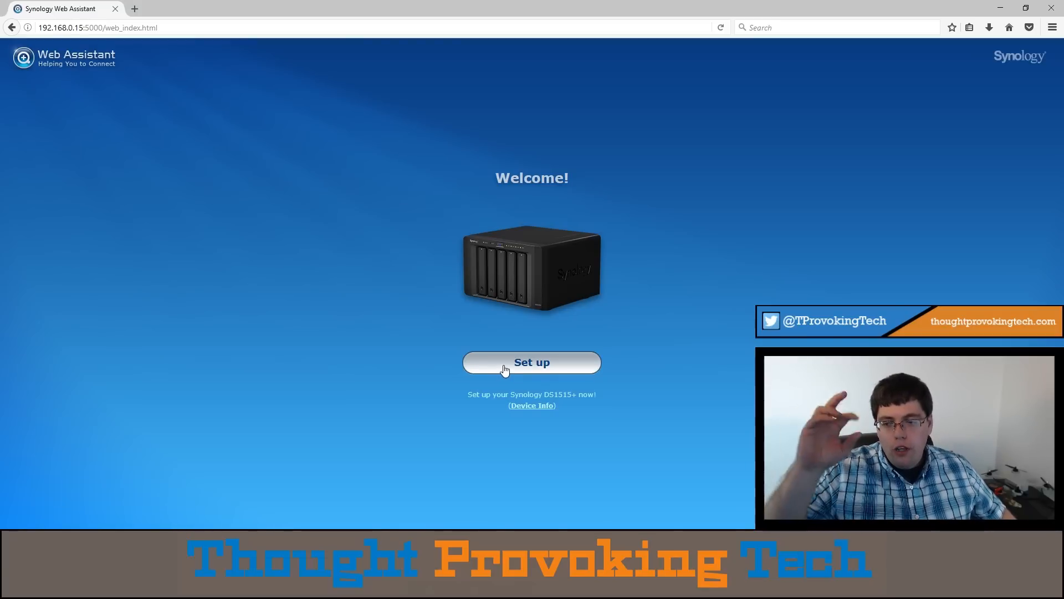
- Set up the NAS and install the latest DSM, agreeing to remove all data on hard disks 2, 3, 4 and 5
click(506, 371)
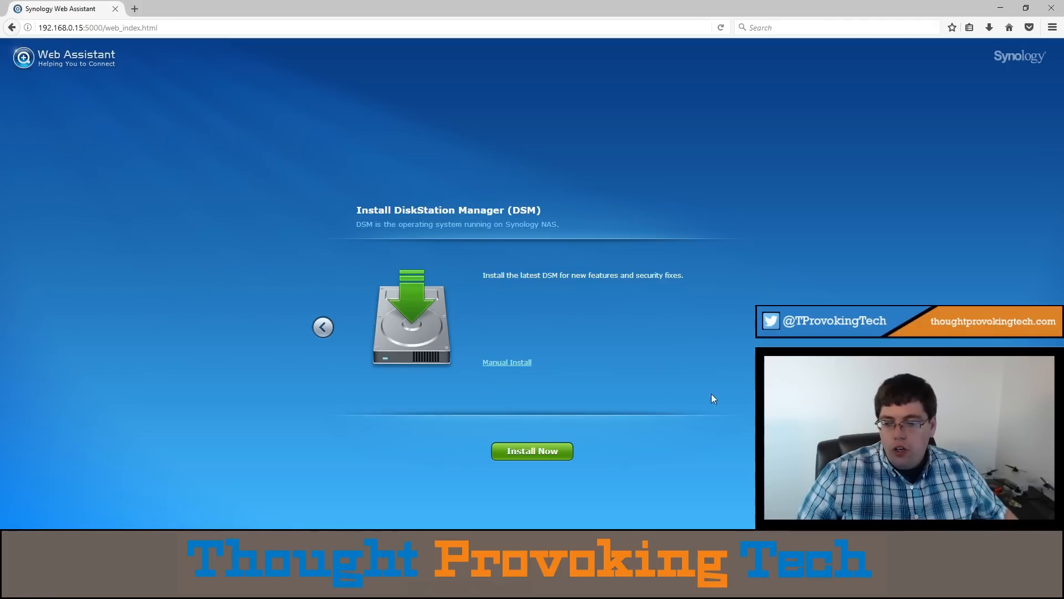
click(513, 453)
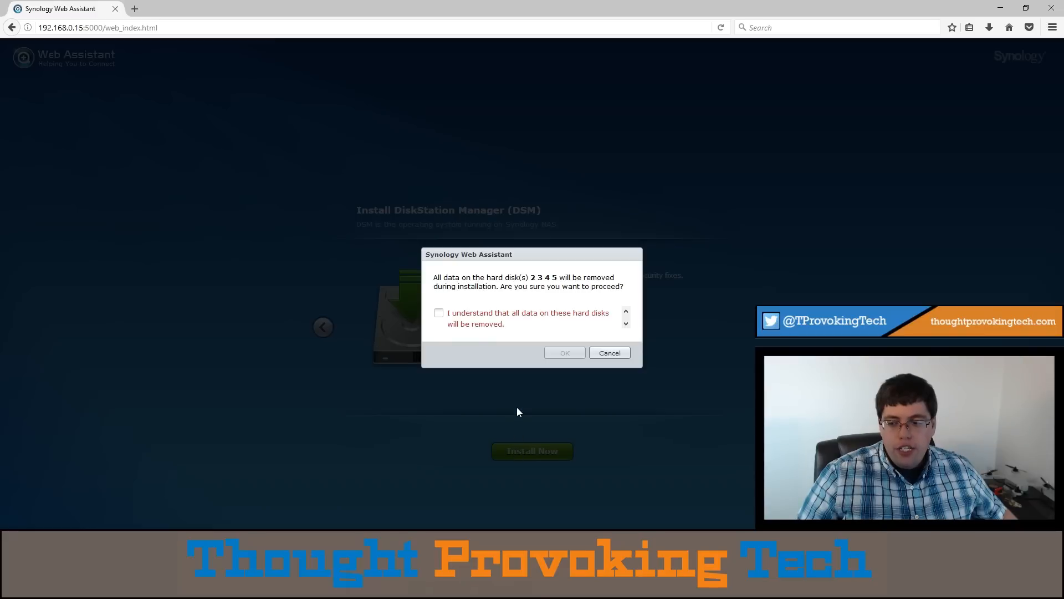
click(465, 326)
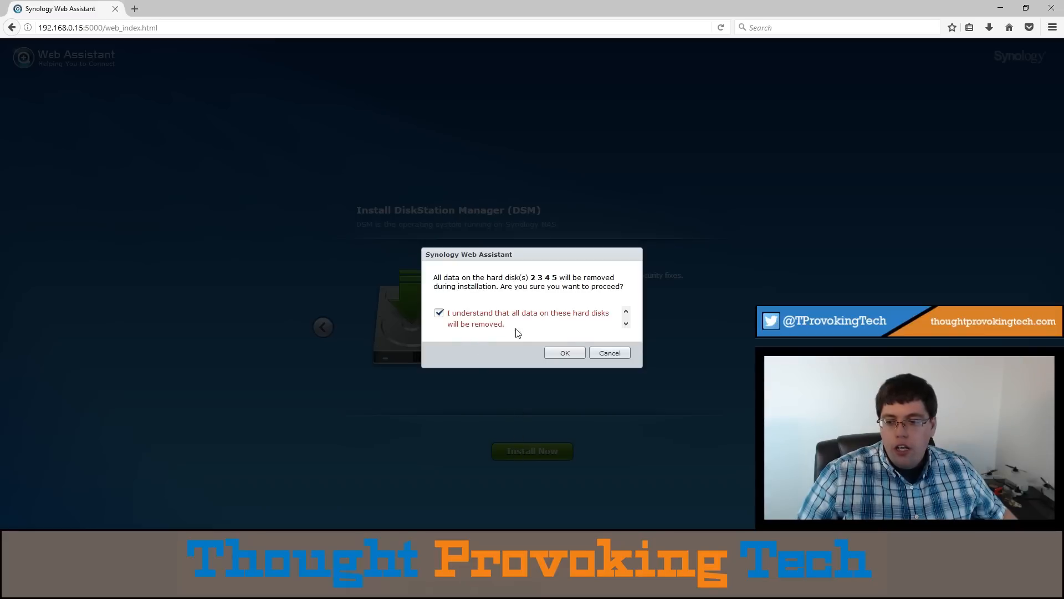
click(566, 354)
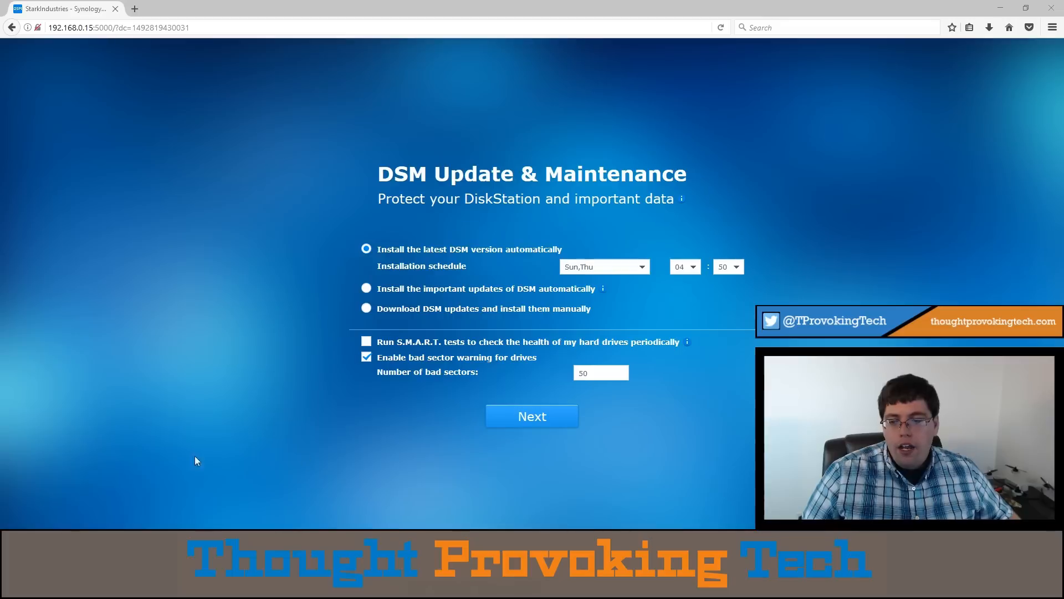
- Set the automatic DSM installation schedule to Saturday only, removing Sunday and Thursday
click(641, 266)
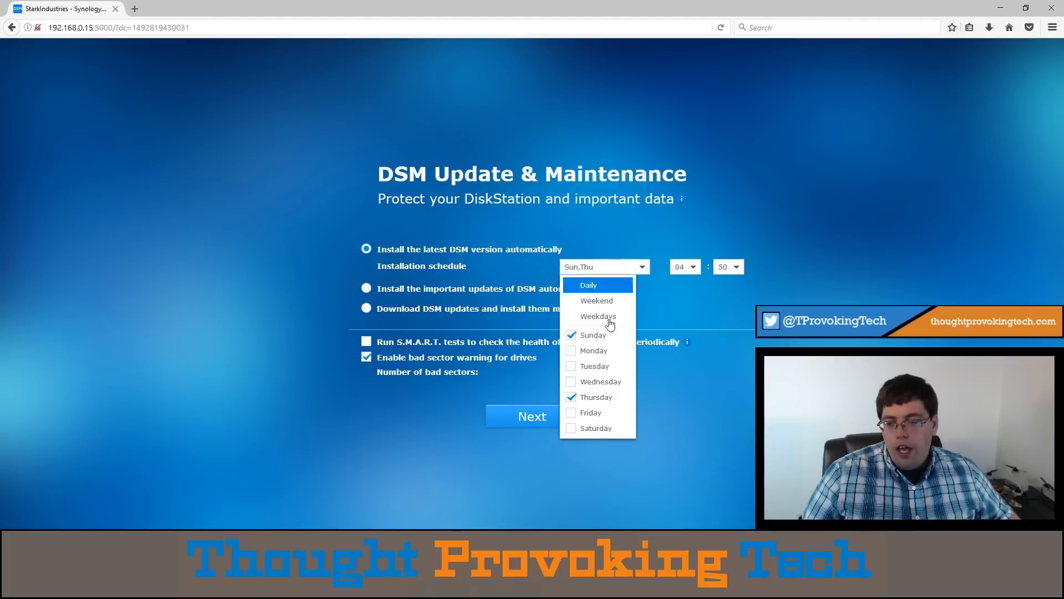
click(571, 429)
click(571, 335)
click(571, 397)
- Schedule the automatic installation of the latest DSM version daily at 03:00
click(687, 267)
scroll(685, 305, up, 1)
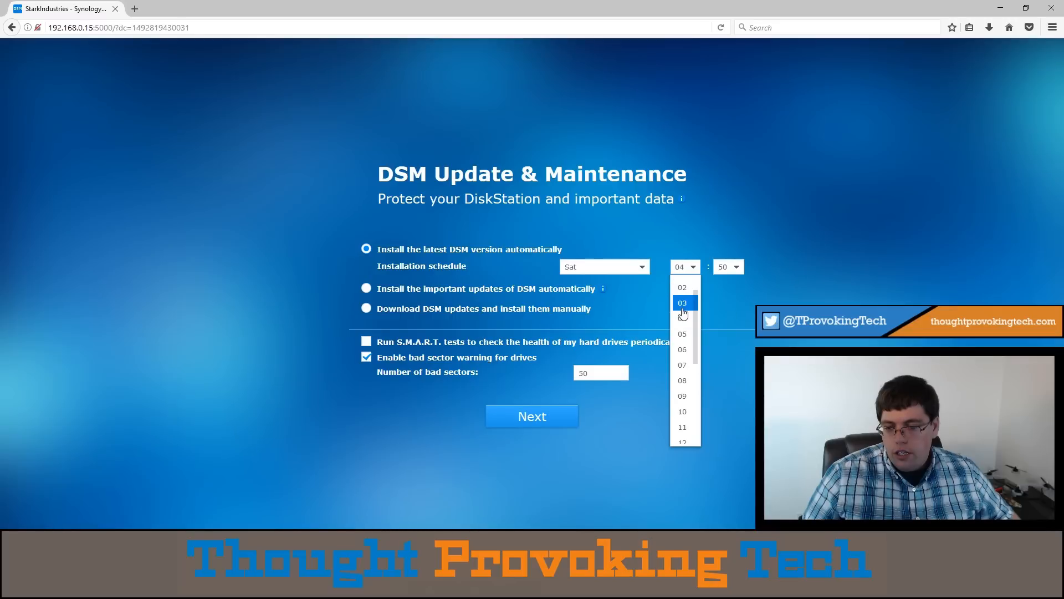
click(685, 303)
click(628, 267)
click(590, 285)
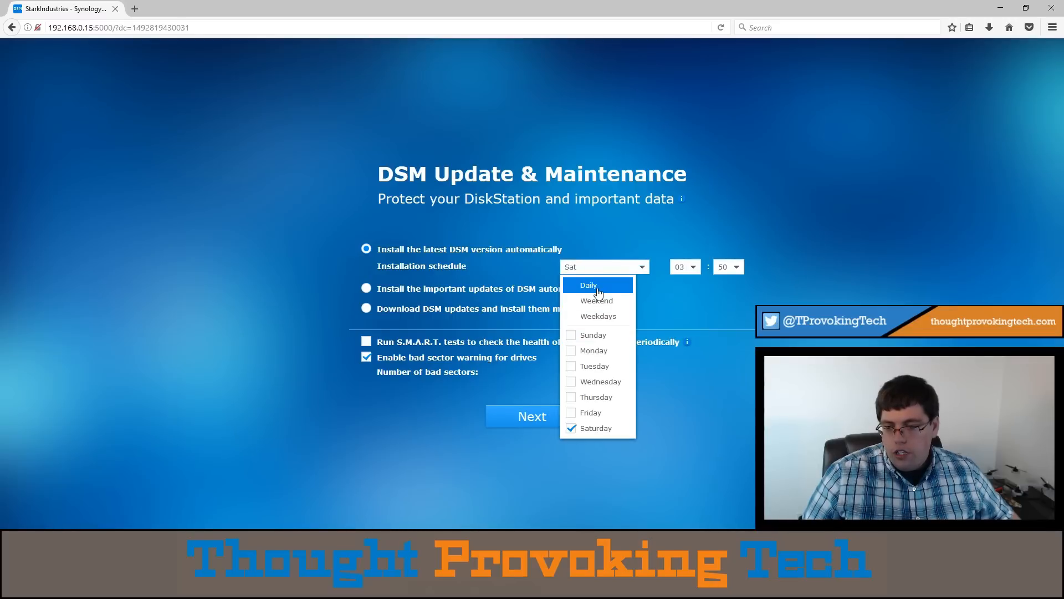
click(688, 267)
click(683, 284)
click(719, 271)
scroll(728, 311, up, 6)
scroll(727, 312, up, 10)
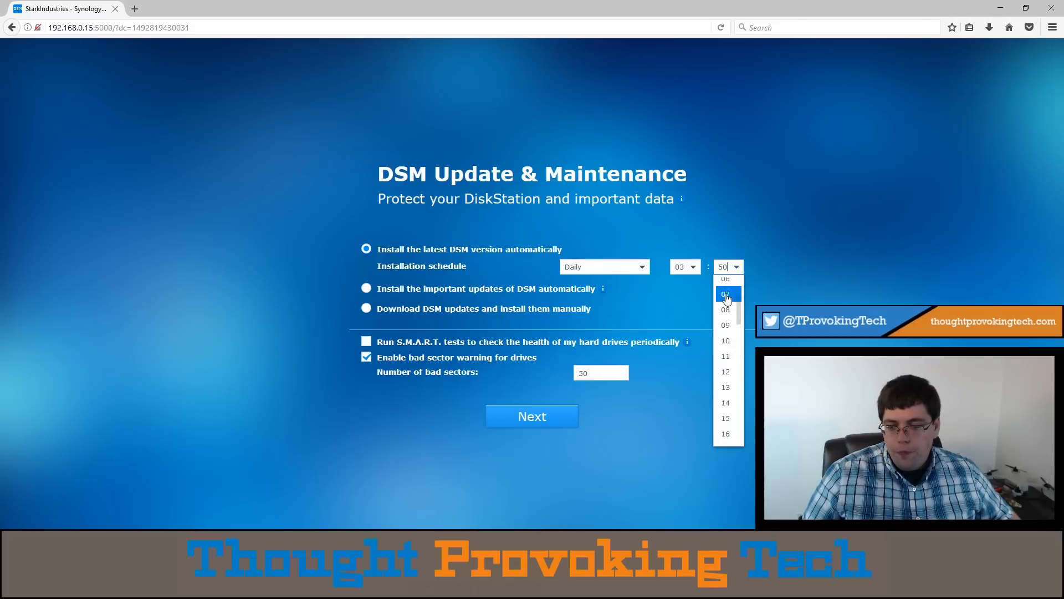
click(726, 288)
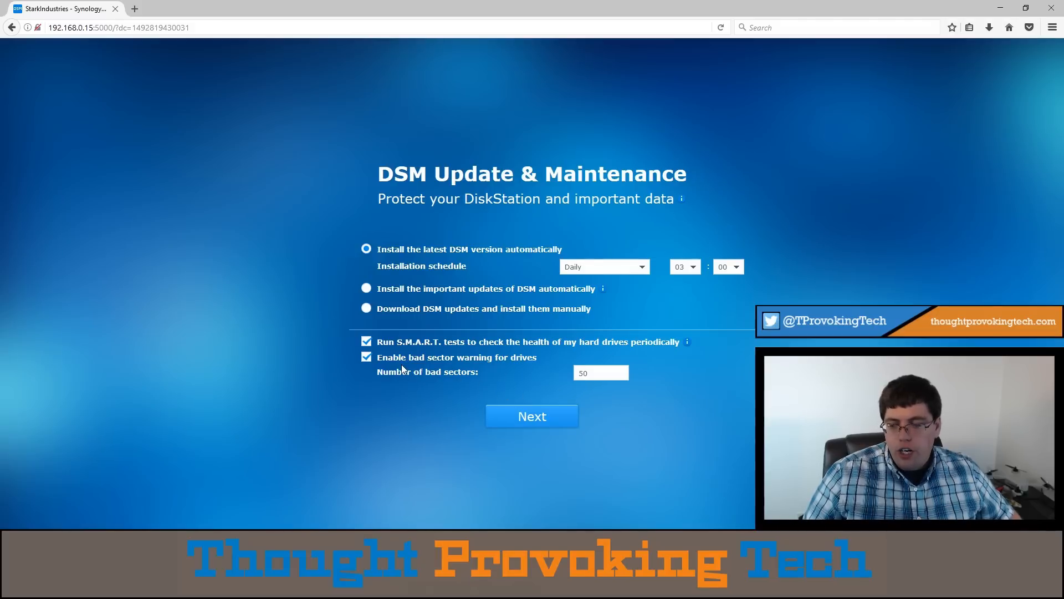
- Accept the update and maintenance settings and choose to create the QuickConnect ID with an existing Synology Account
drag(584, 373, 511, 364)
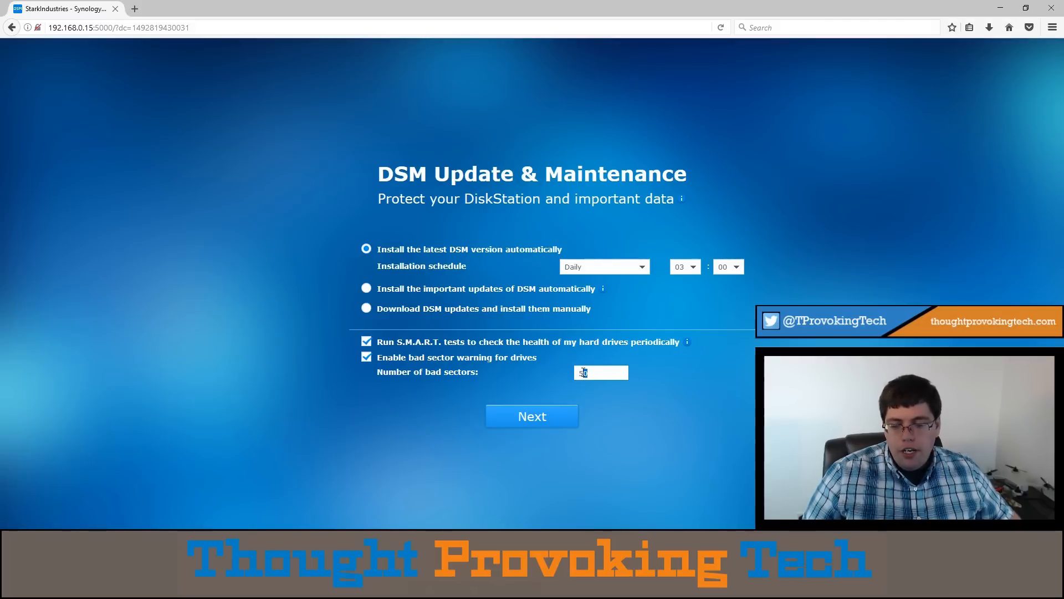
click(532, 417)
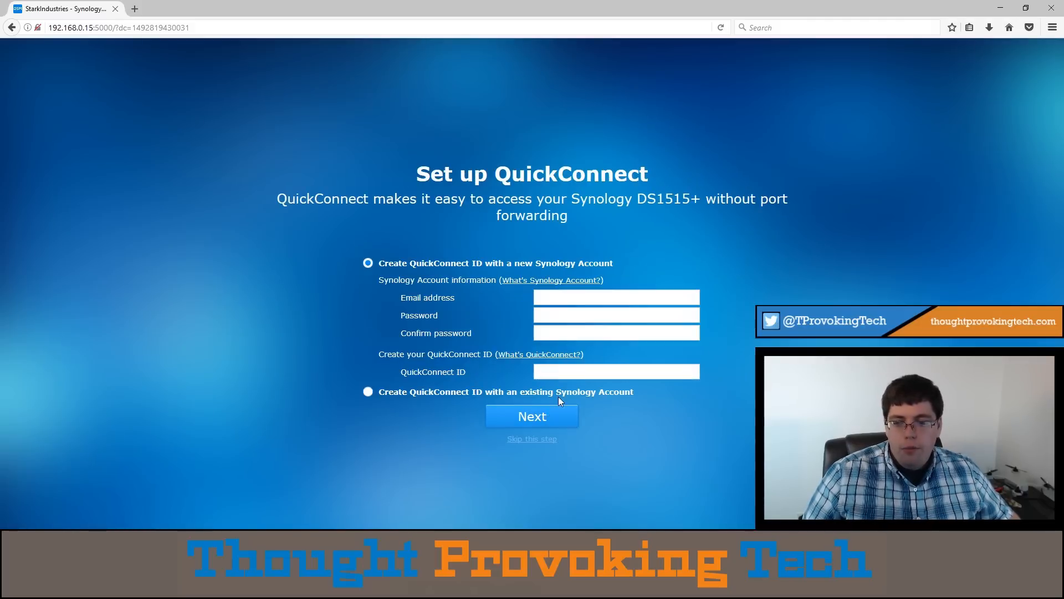
click(575, 304)
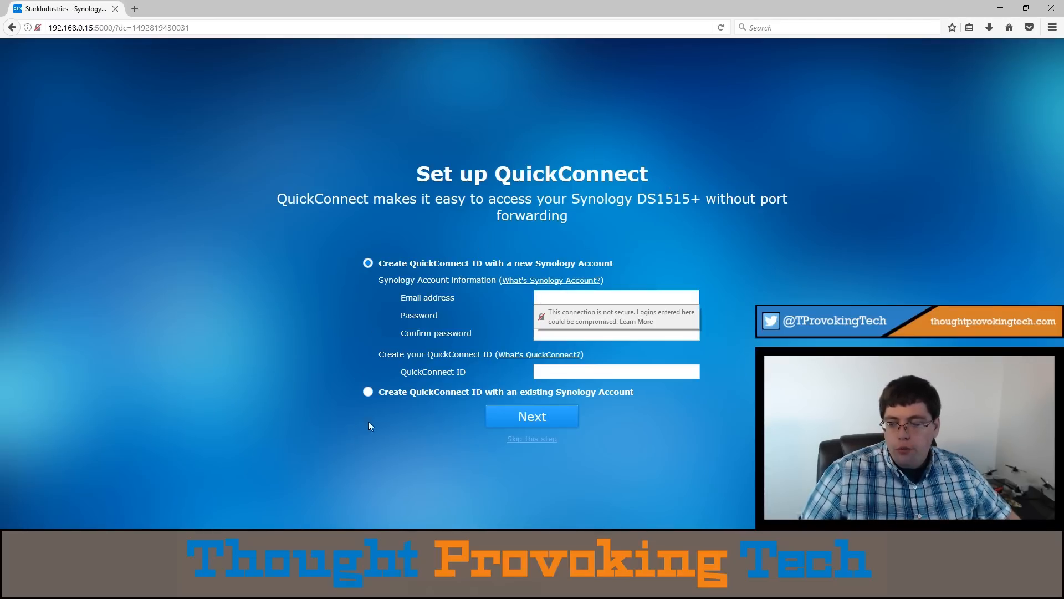
click(382, 392)
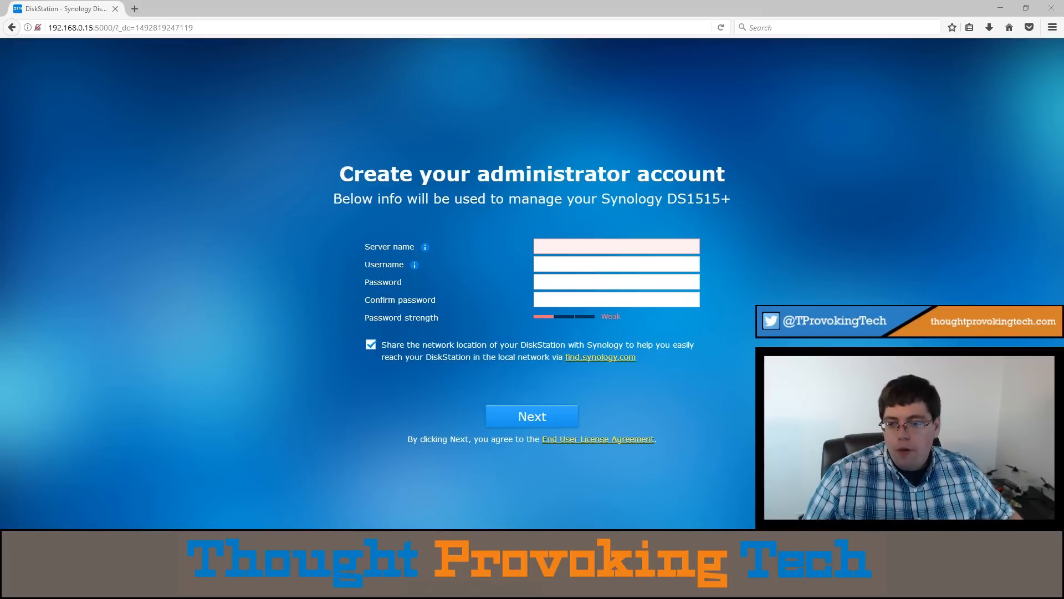
- Name the server StarkIndustries in the administrator account form and go to the username entry
click(558, 244)
text(St)
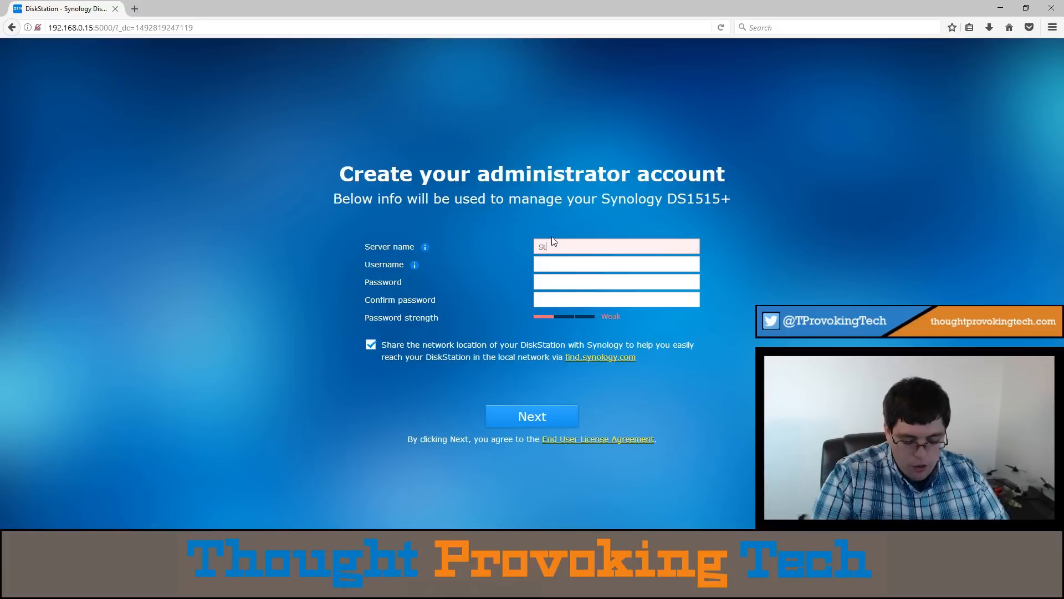
text(arkIndustries)
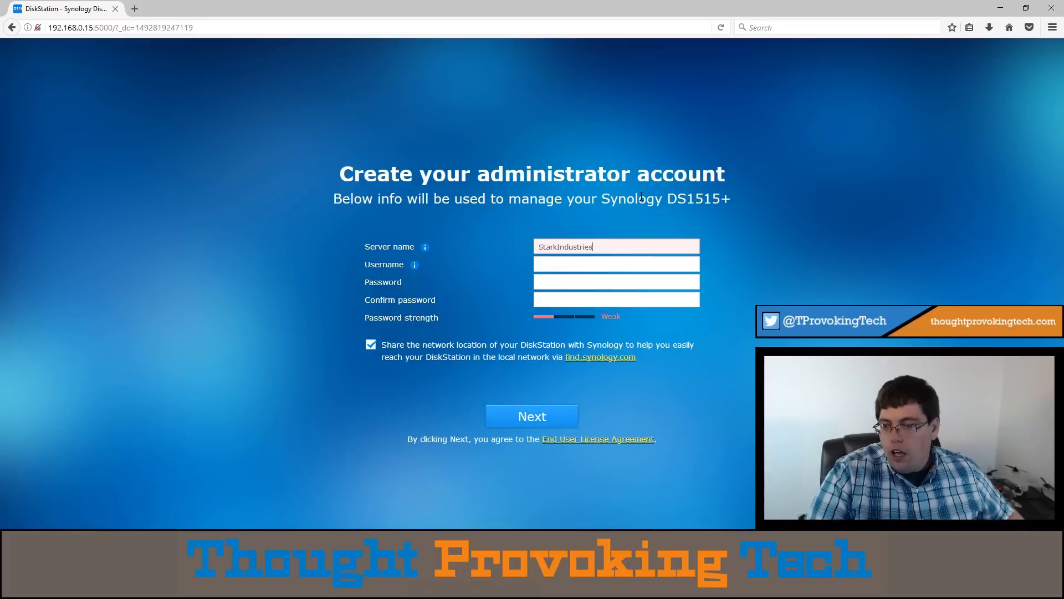
click(619, 265)
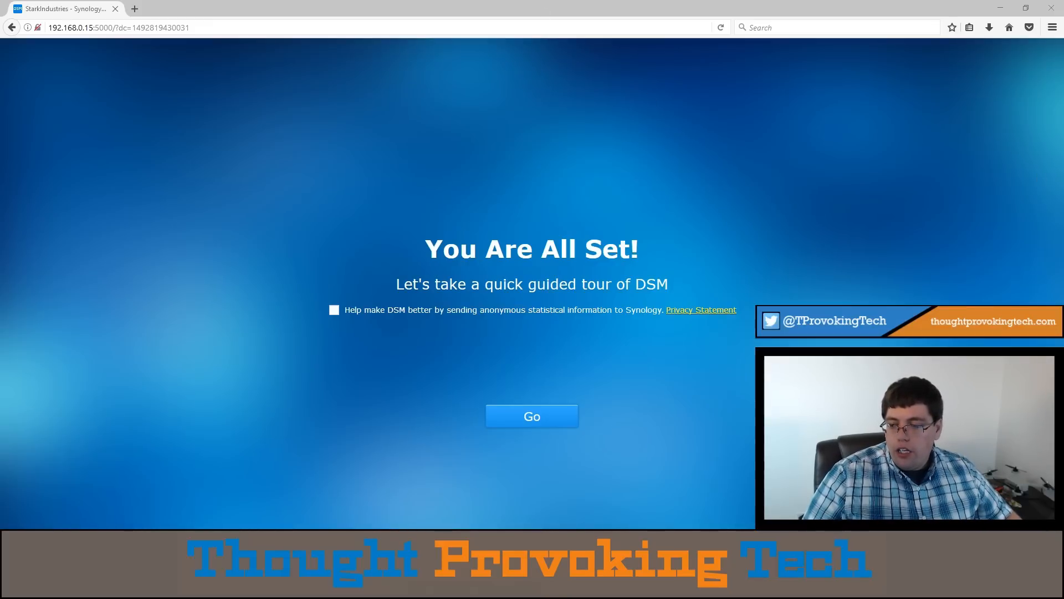
- Finish the setup without sharing anonymous statistics and go through the guided tour tips of DSM
click(532, 420)
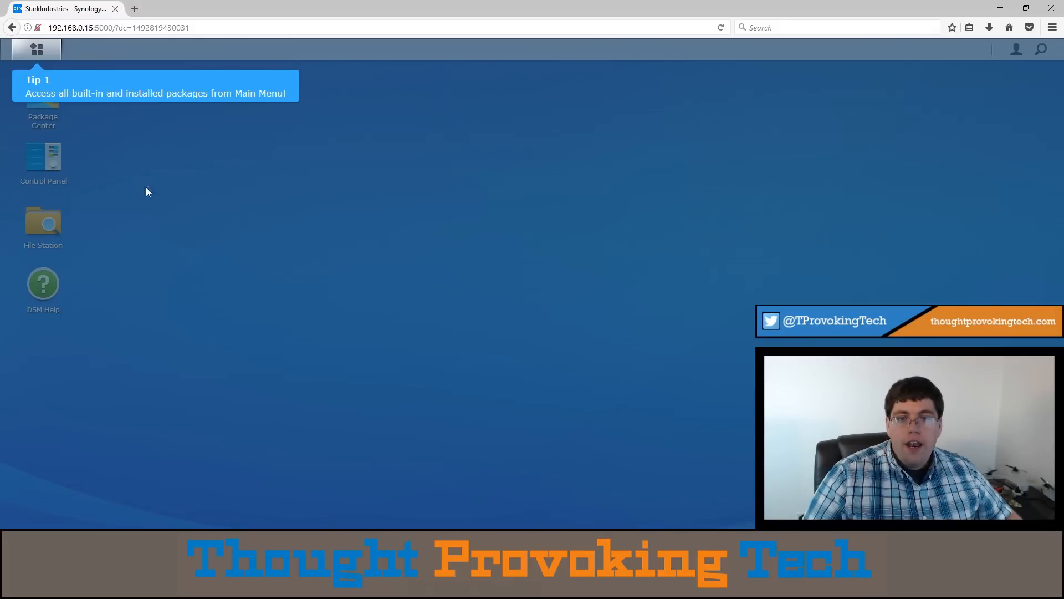
click(289, 188)
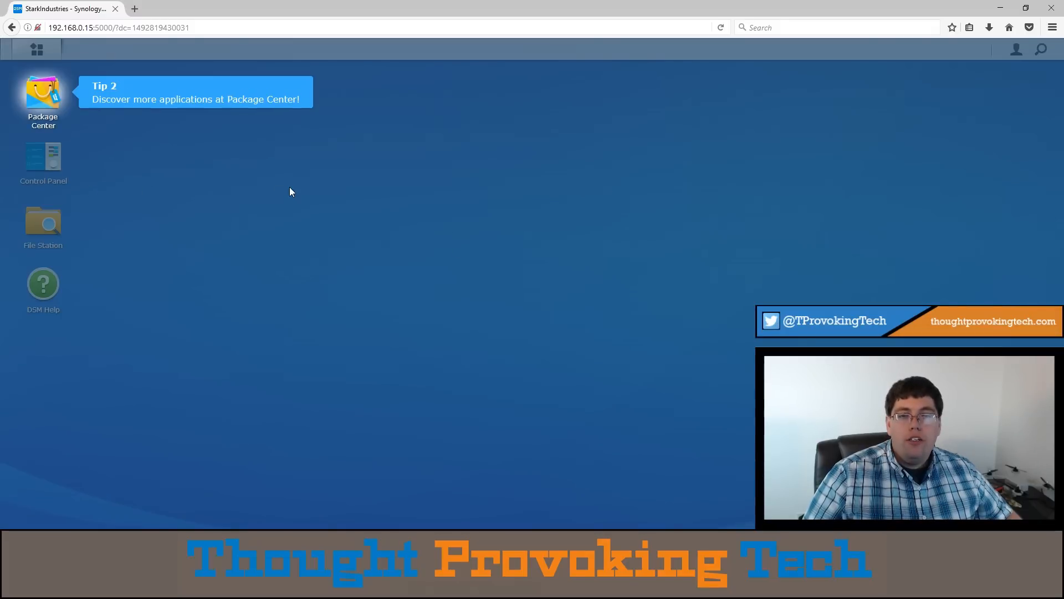
click(289, 189)
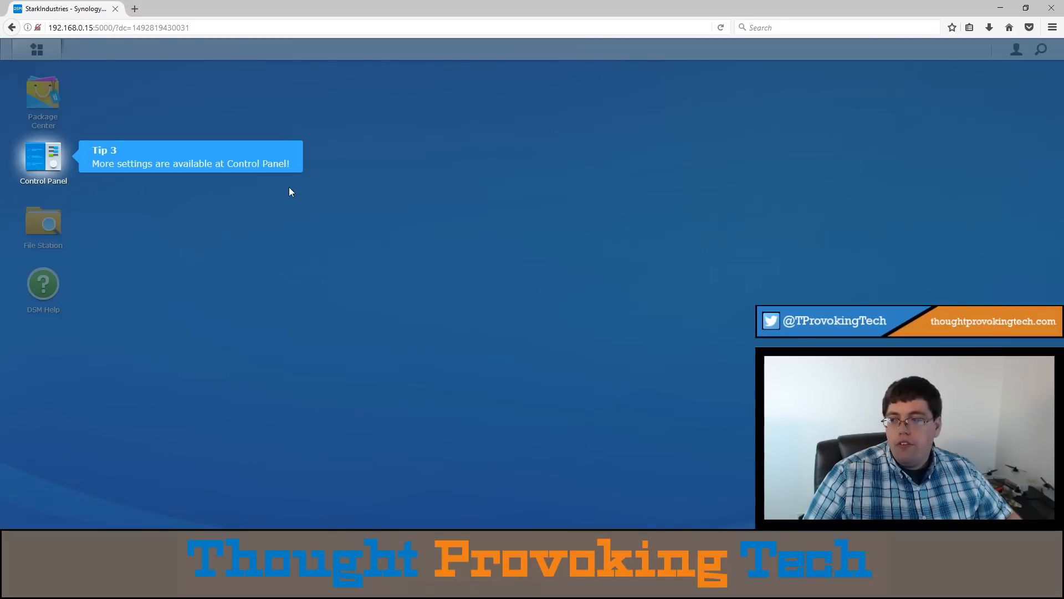
click(463, 190)
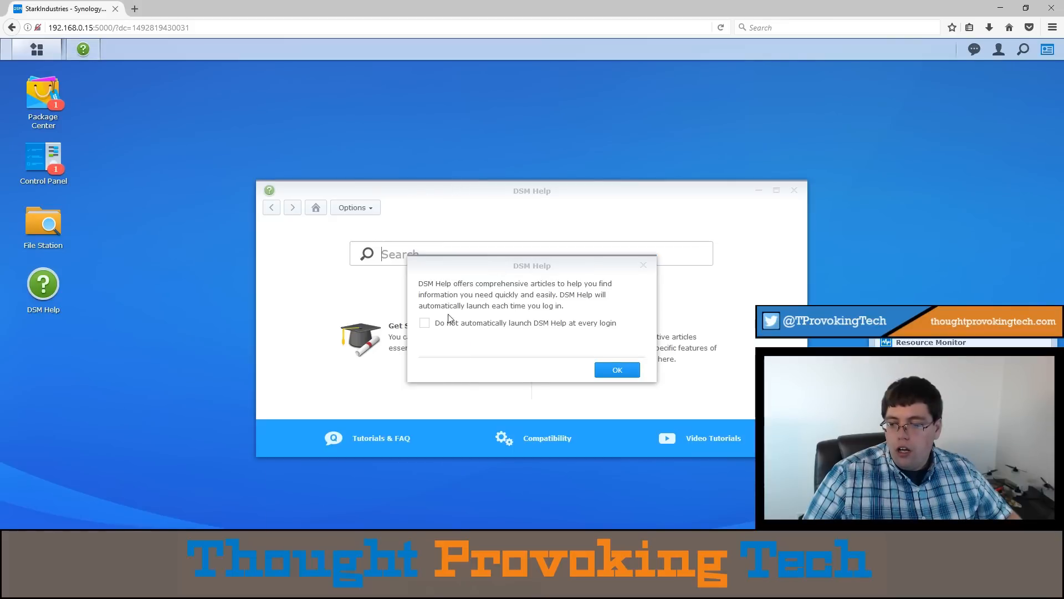
- Stop DSM Help from launching automatically at every login and close it
click(424, 323)
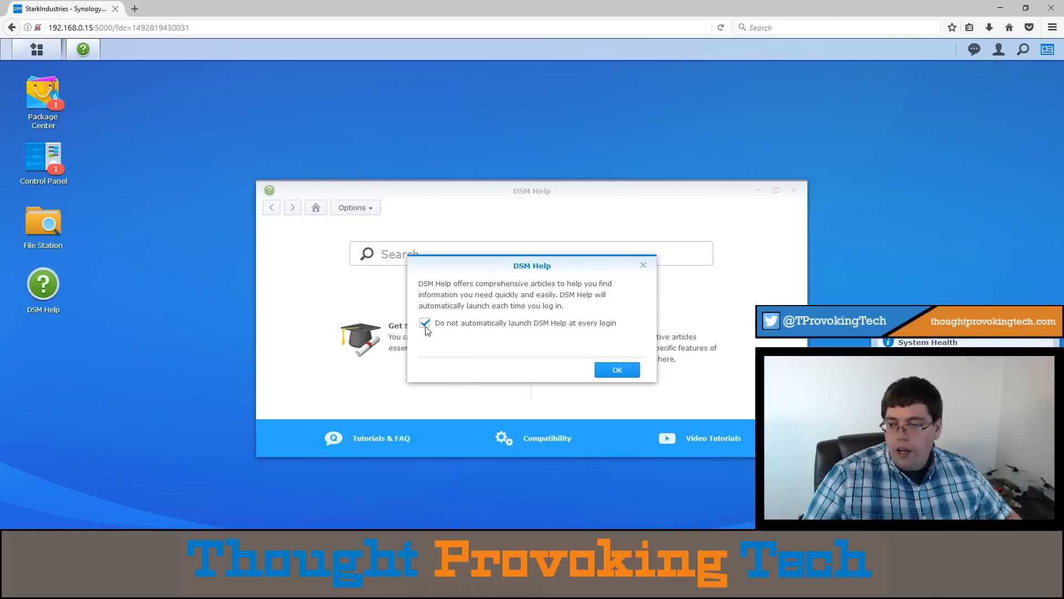
click(643, 265)
click(798, 191)
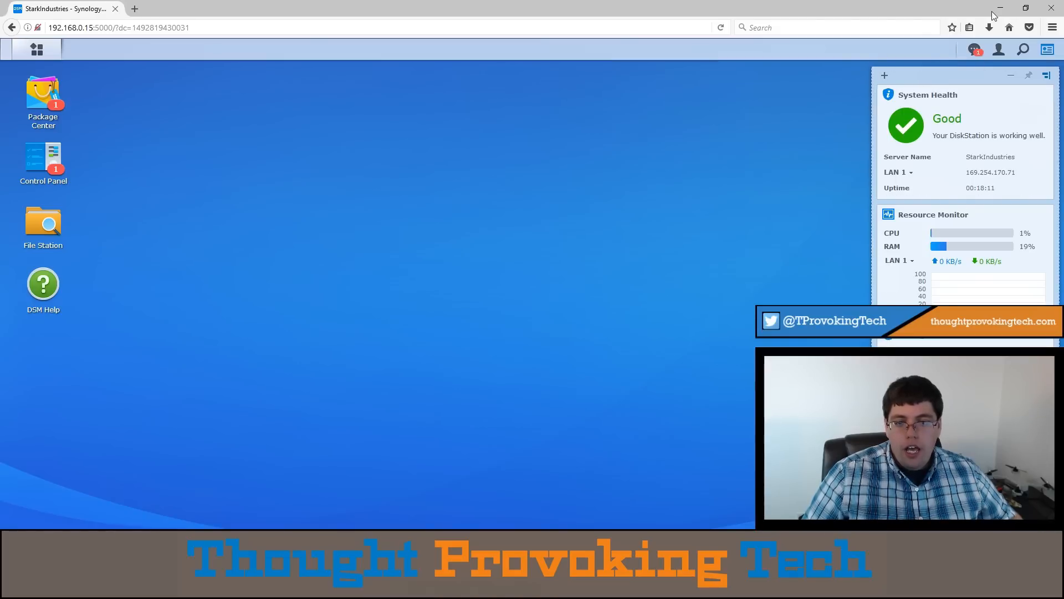
- Examine the dock position choices and the list of available widgets for the desktop's system status display
drag(963, 68, 964, 65)
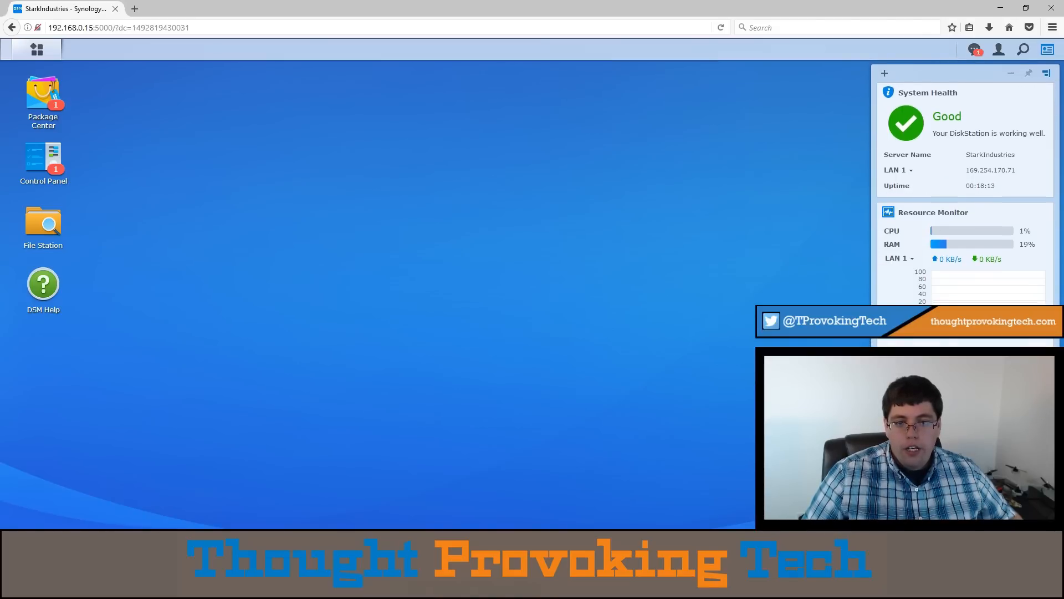
click(1048, 79)
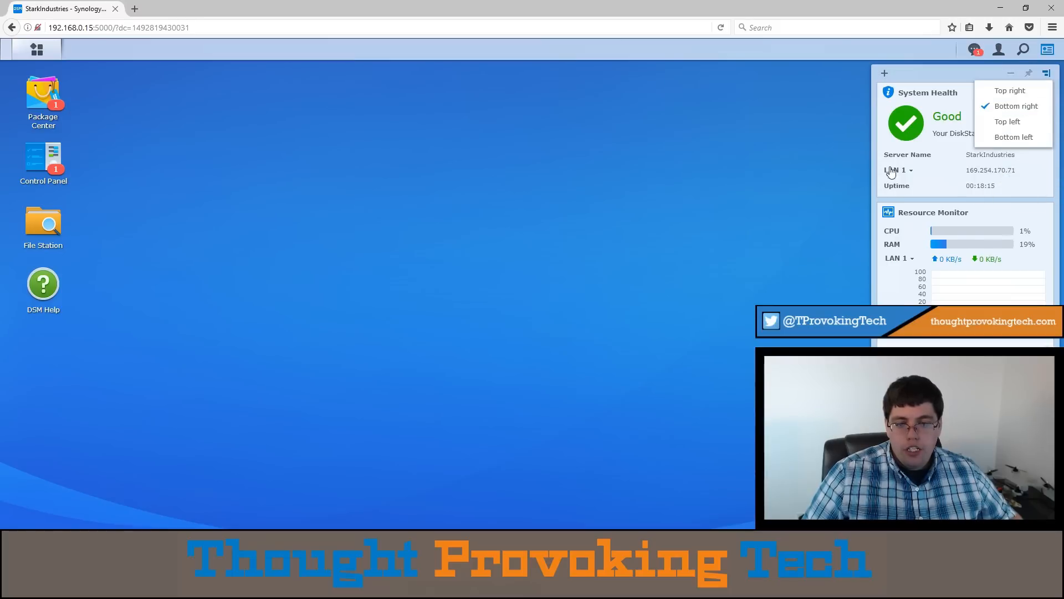
click(918, 77)
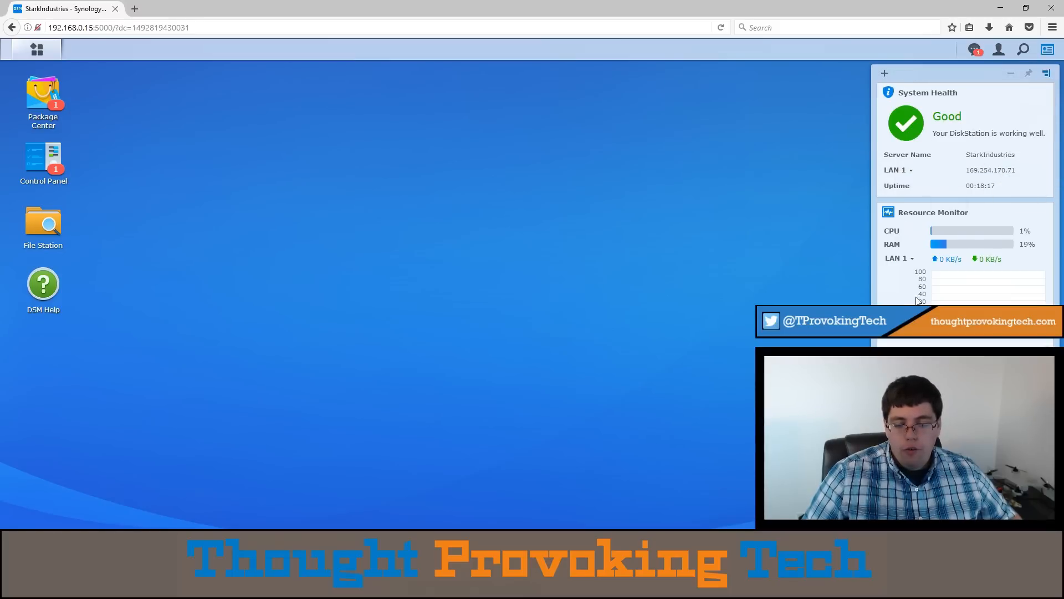
click(884, 73)
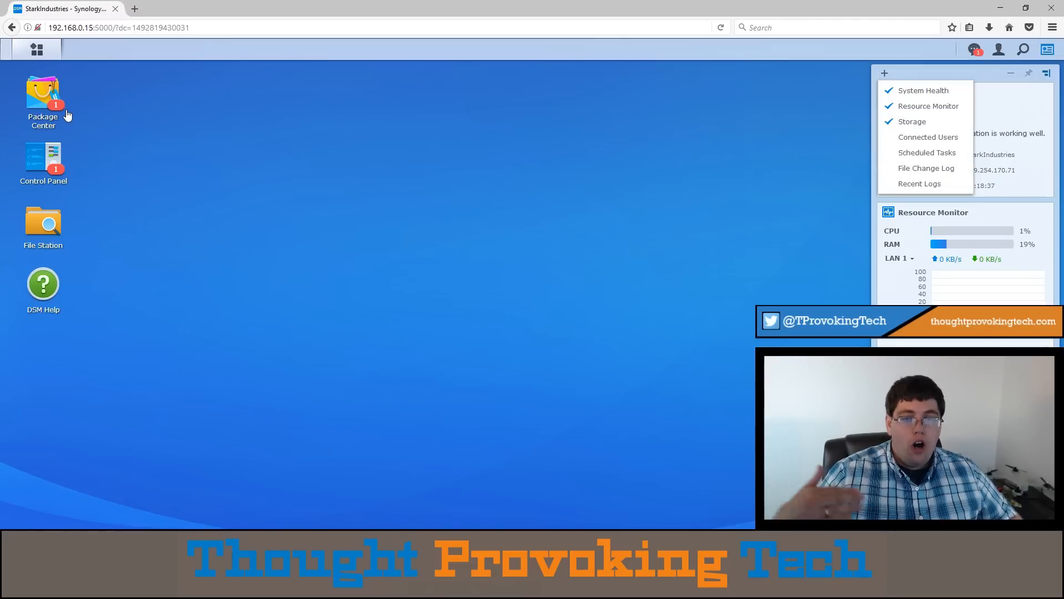
- Check for DSM updates under Update & Restore in Control Panel and install DSM 6.1-15047 Update 2
click(38, 153)
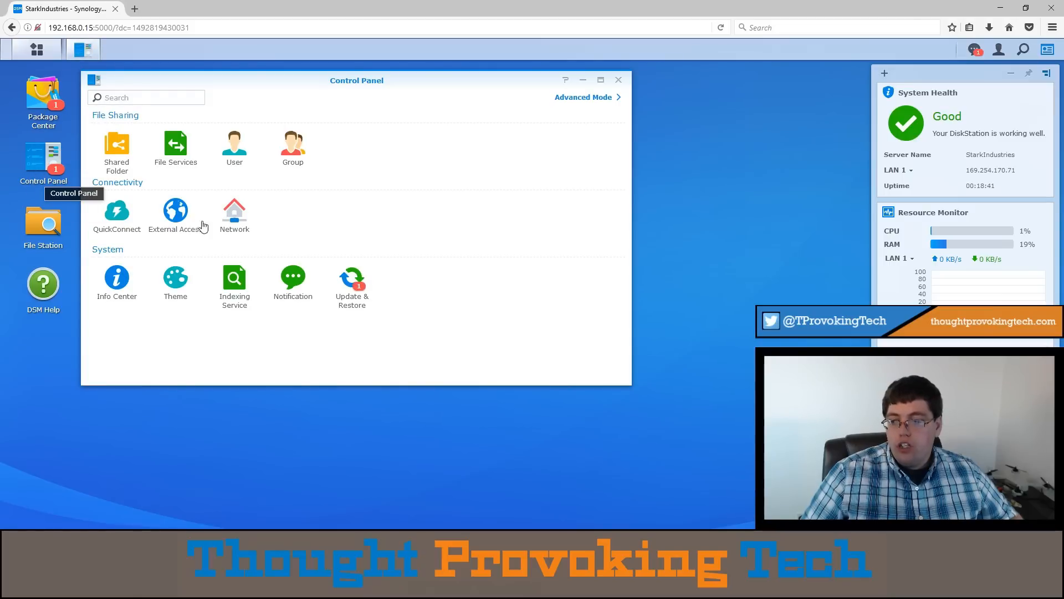
click(371, 284)
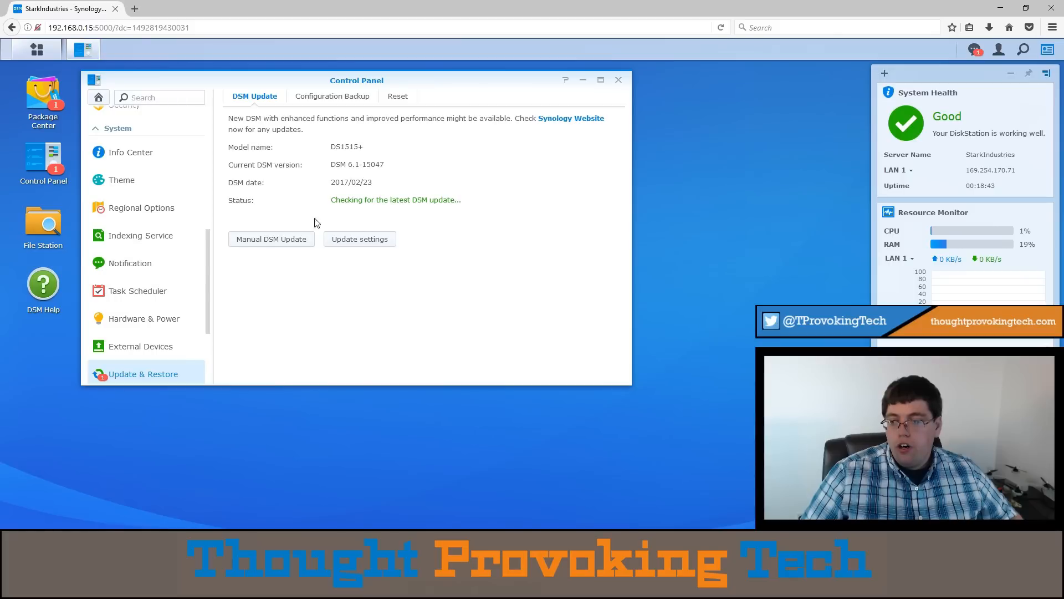
drag(341, 77, 547, 79)
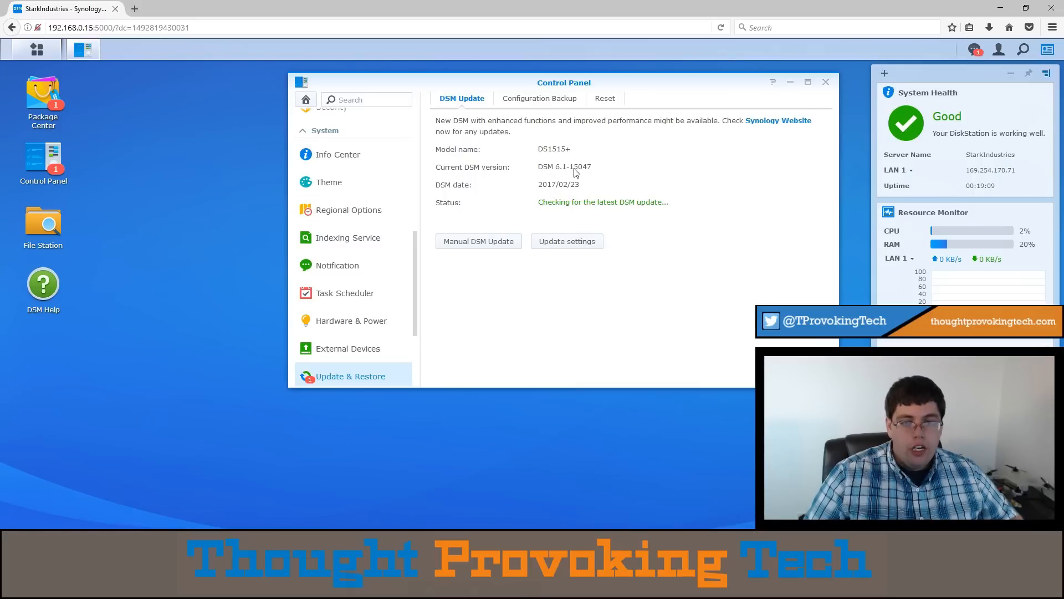
click(31, 99)
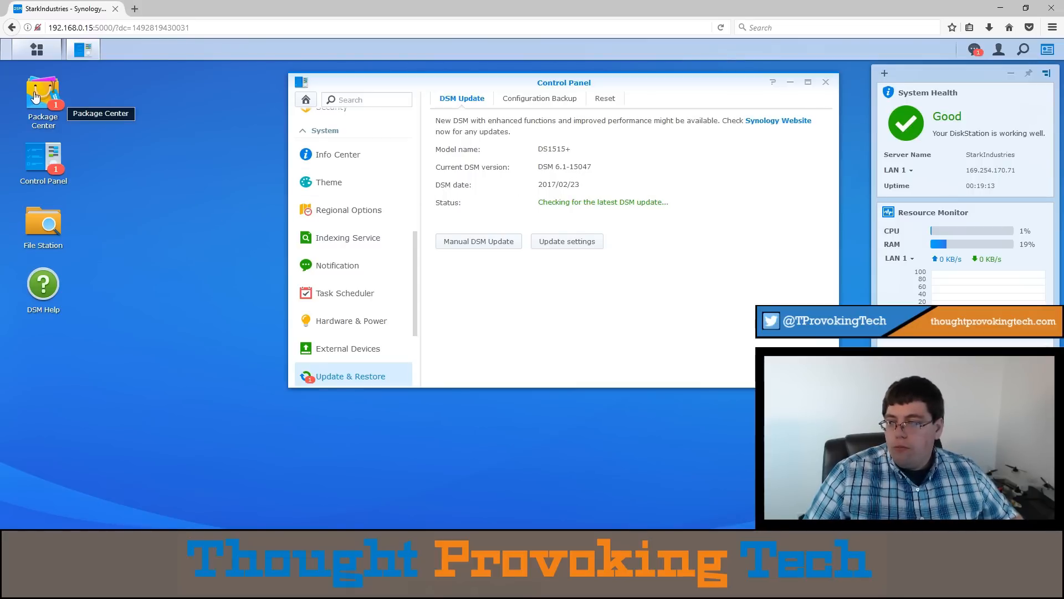
click(641, 106)
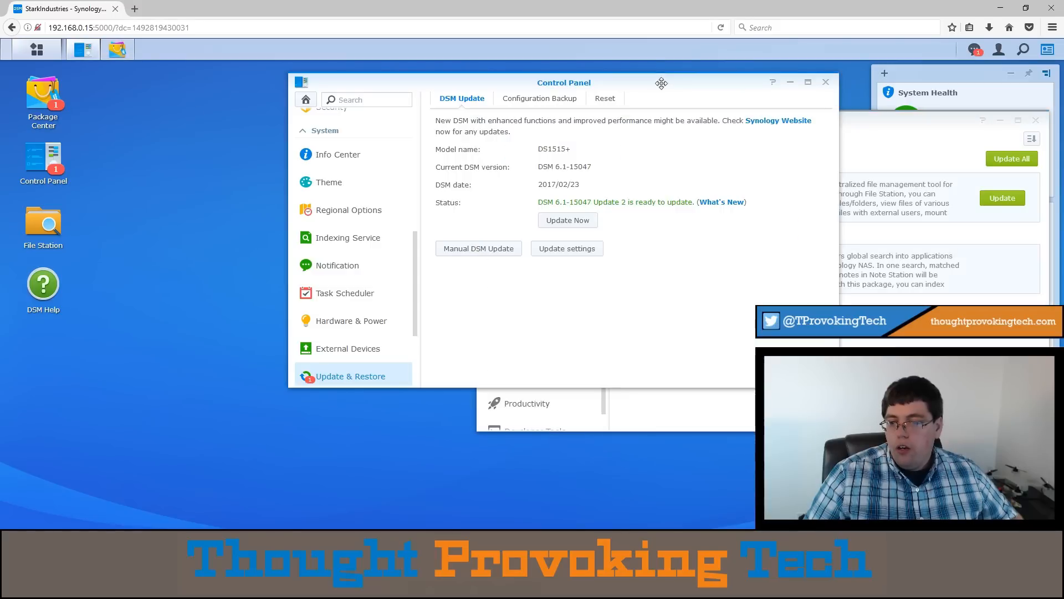
click(567, 220)
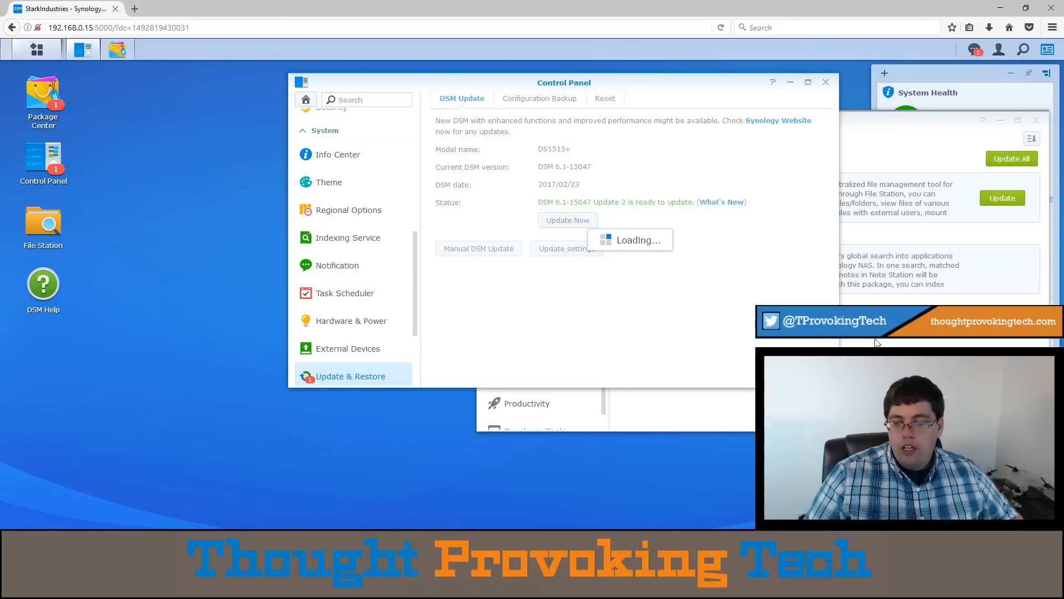
click(658, 251)
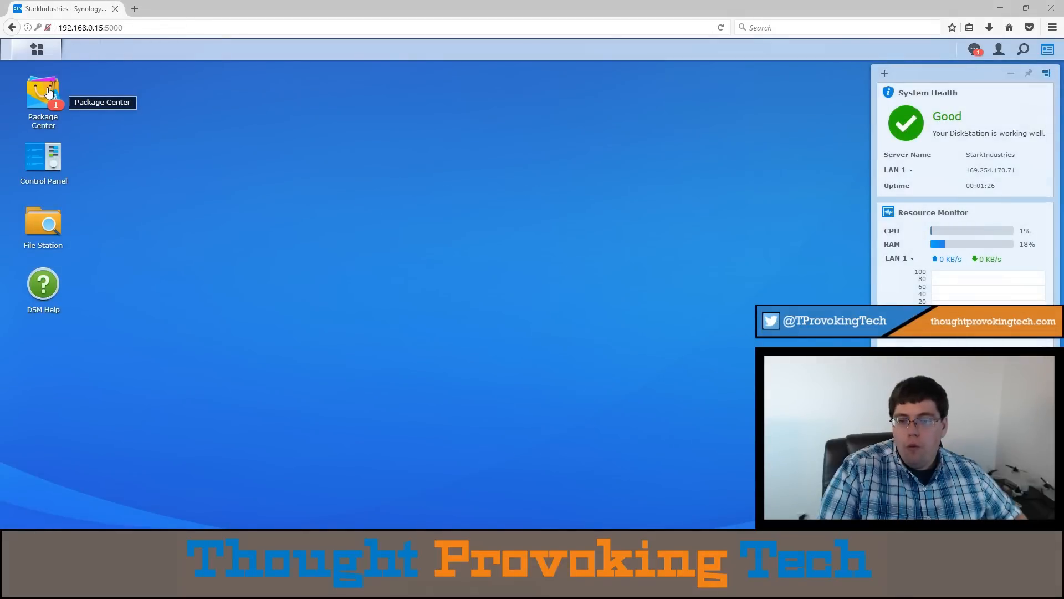
- Try to update the File Station package in Package Center and continue to Storage Manager
click(48, 92)
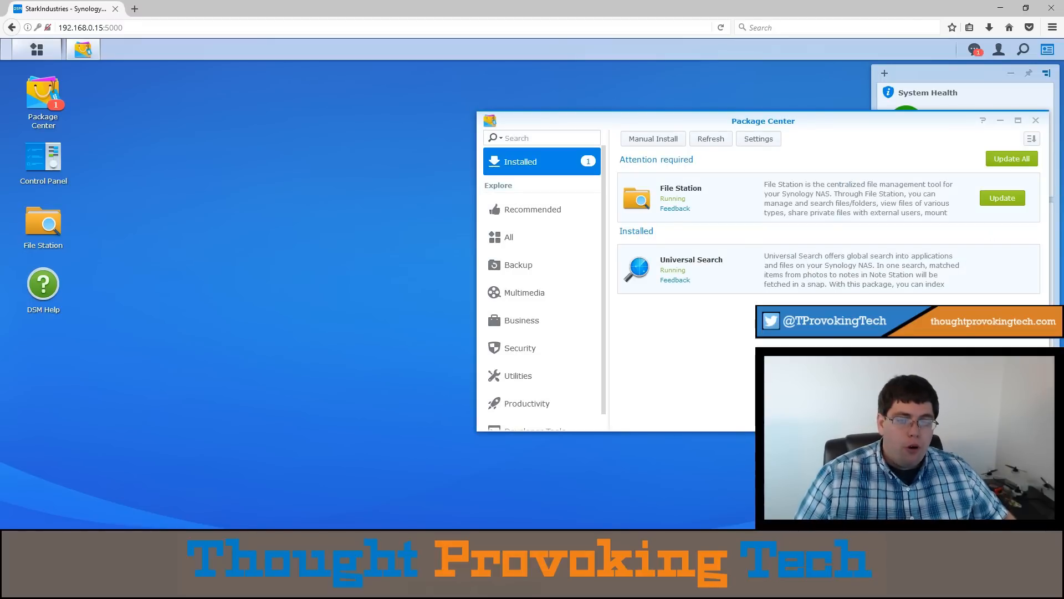
click(992, 198)
click(761, 292)
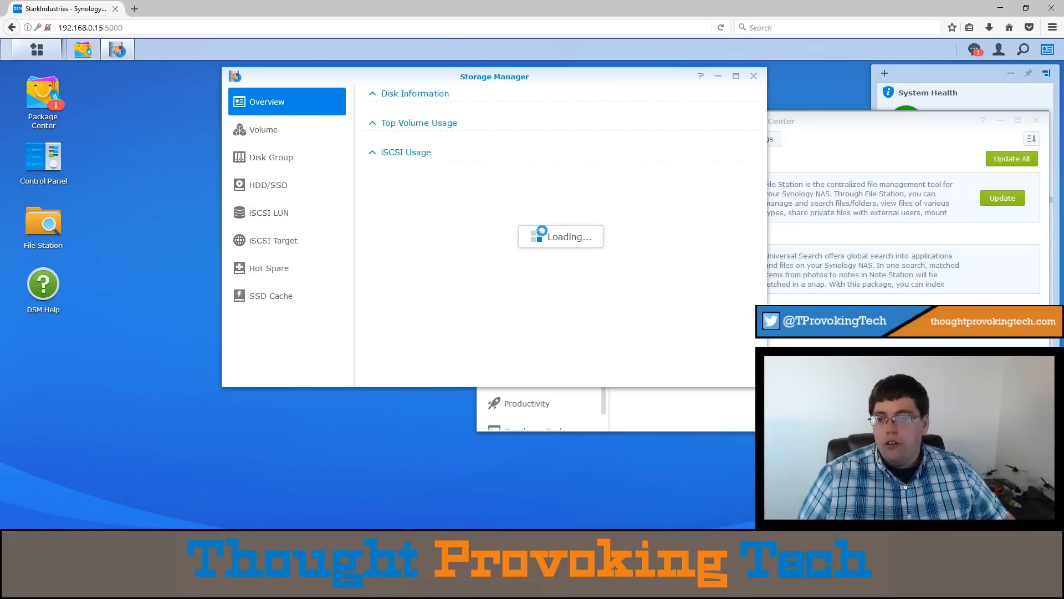
- Minimize Storage Manager and examine the Synology and third-party packages in Package Center's complete list
drag(654, 78, 332, 76)
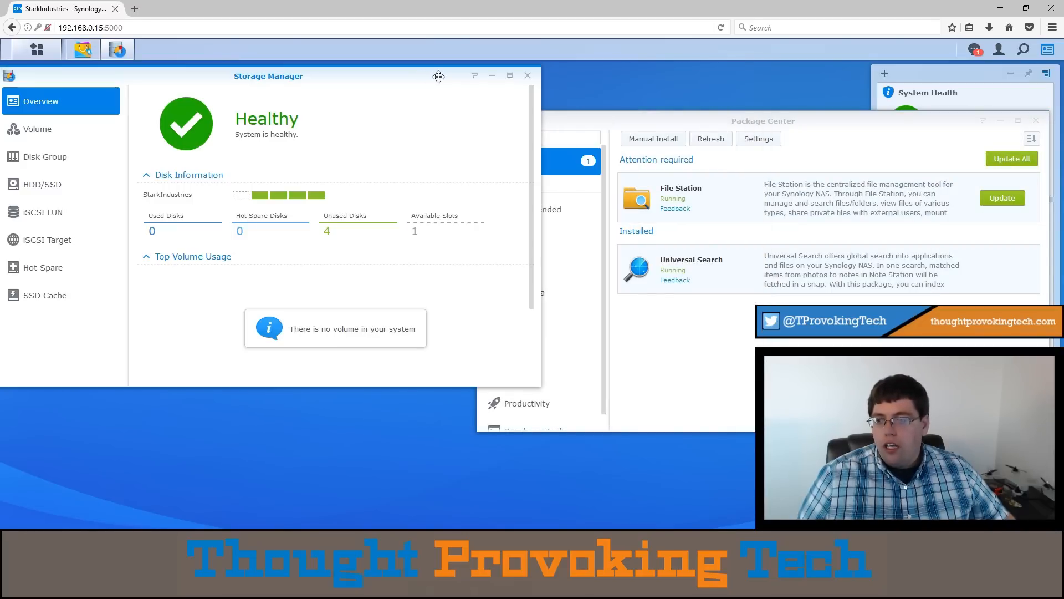
click(491, 77)
click(534, 237)
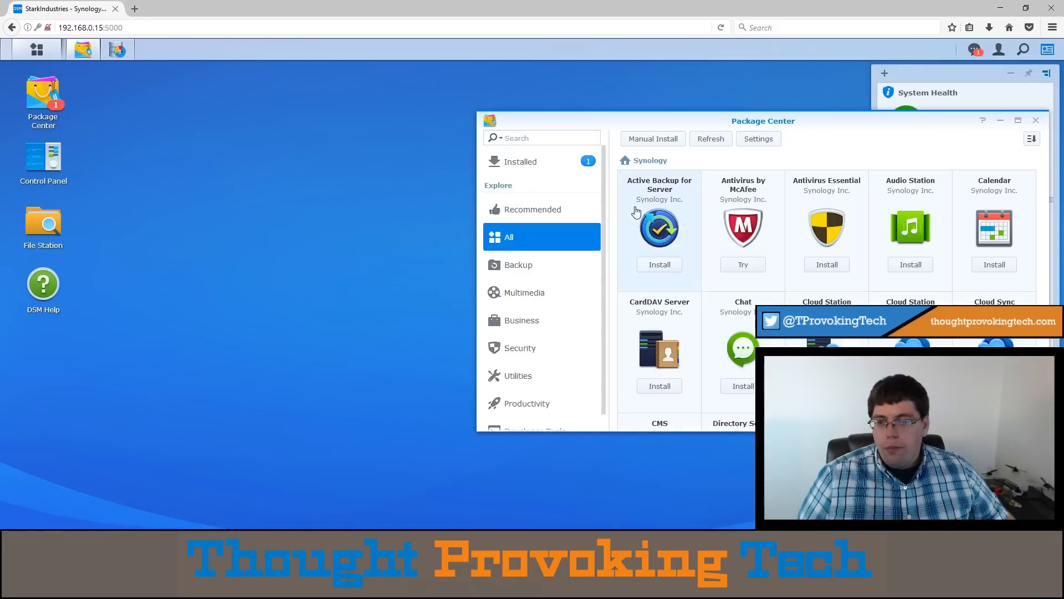
scroll(828, 256, down, 1)
scroll(837, 244, up, 1)
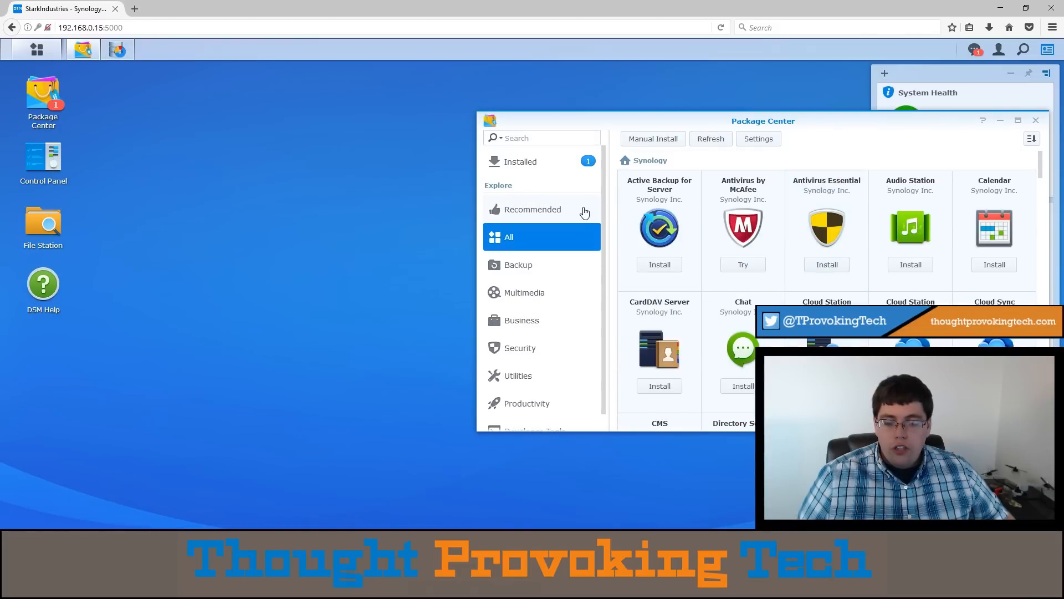
scroll(912, 255, down, 1)
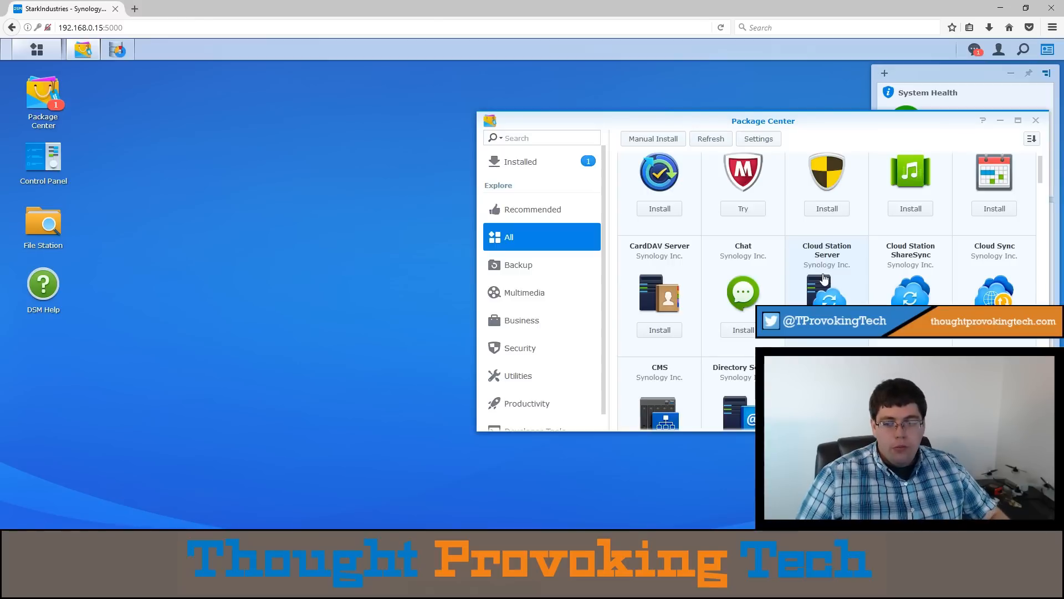
scroll(831, 288, down, 1)
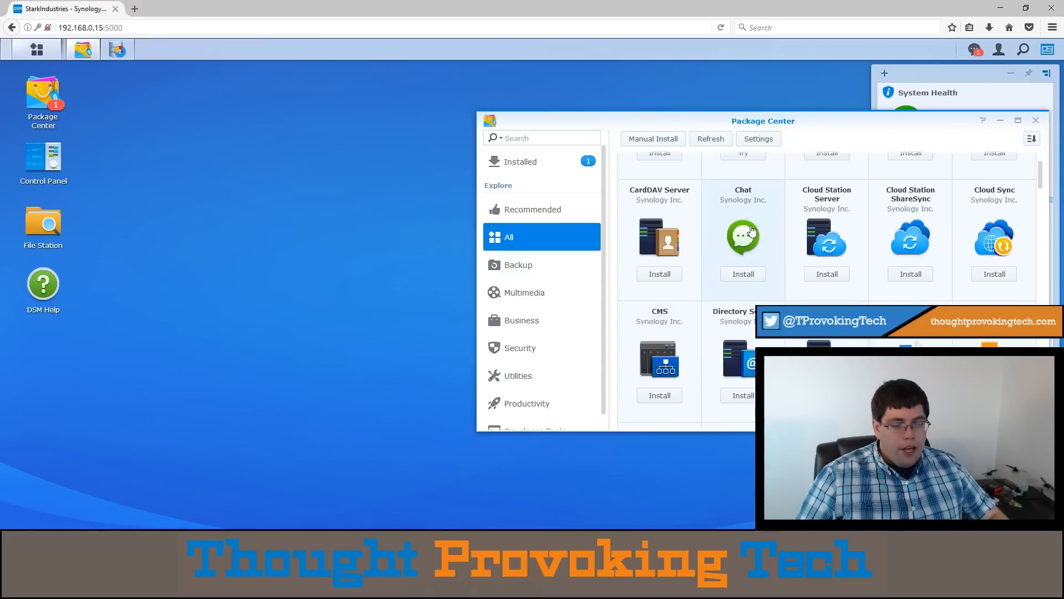
scroll(751, 233, down, 2)
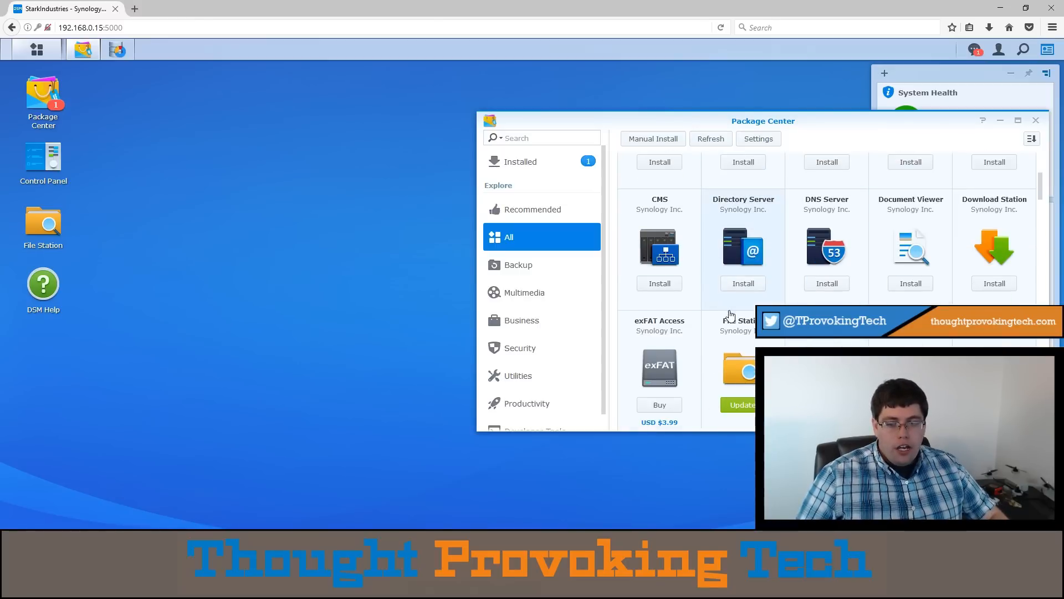
scroll(729, 314, down, 4)
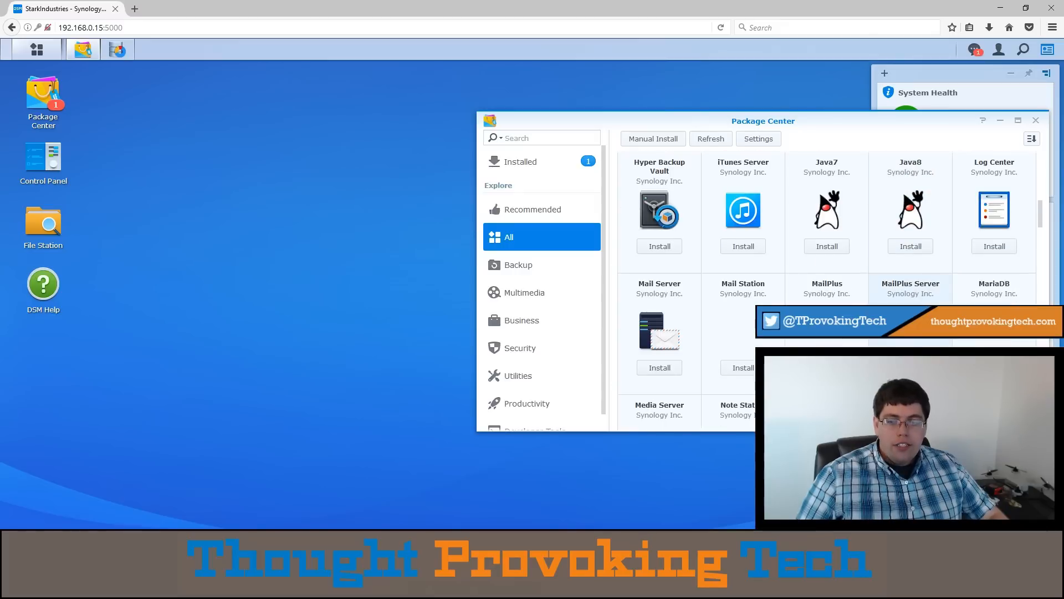
scroll(827, 291, down, 3)
scroll(911, 277, down, 5)
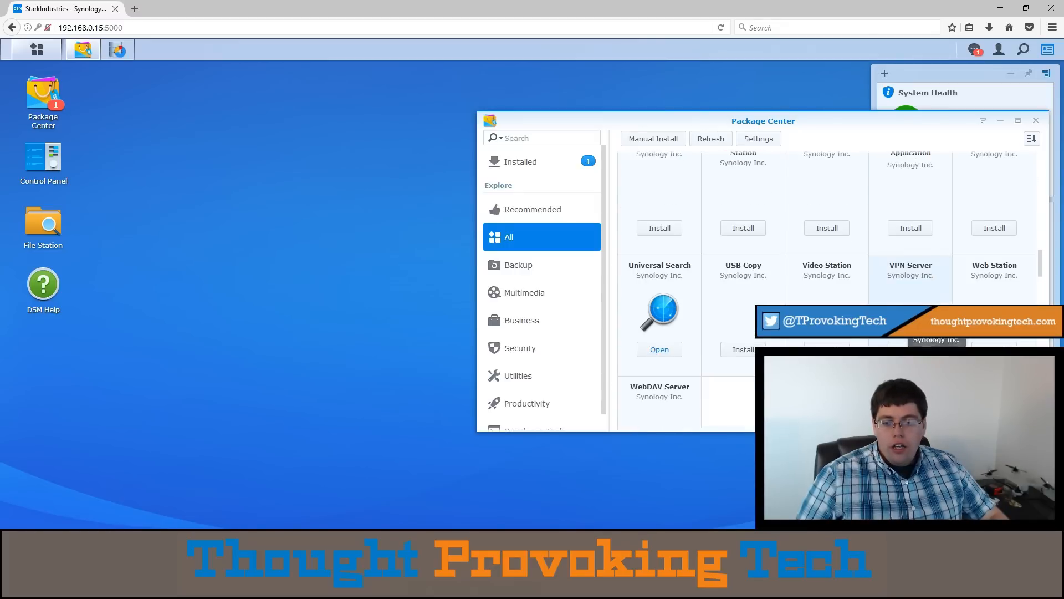
scroll(910, 277, up, 4)
scroll(850, 182, down, 8)
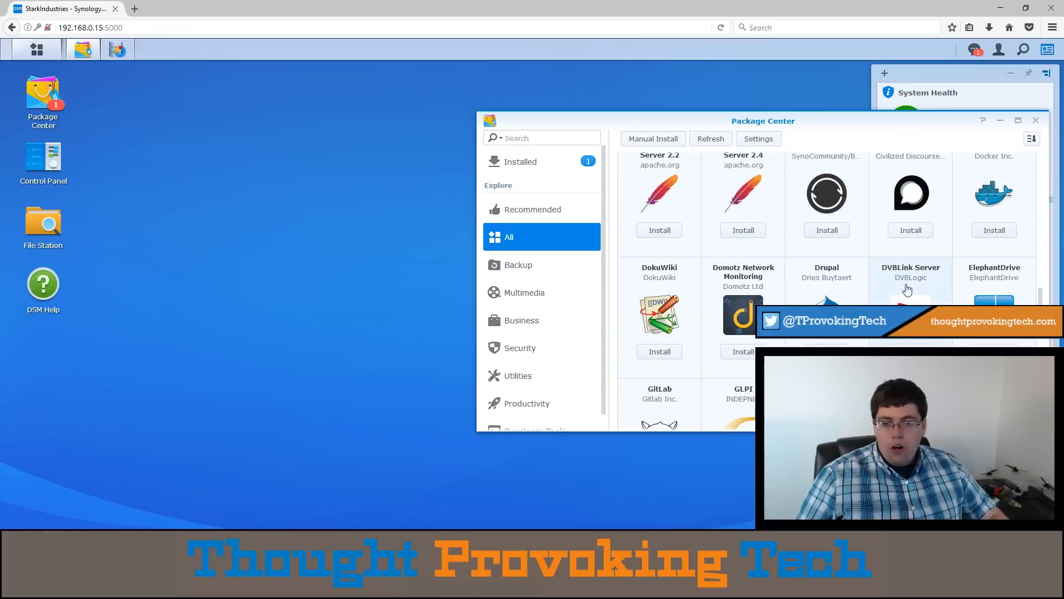
scroll(992, 239, up, 1)
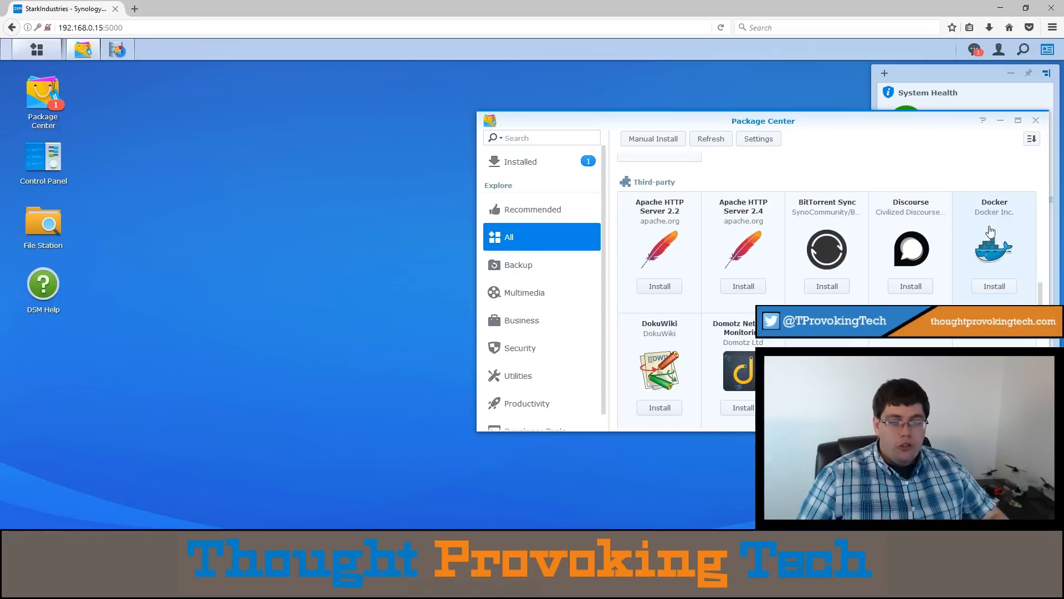
scroll(991, 238, down, 1)
scroll(991, 238, up, 5)
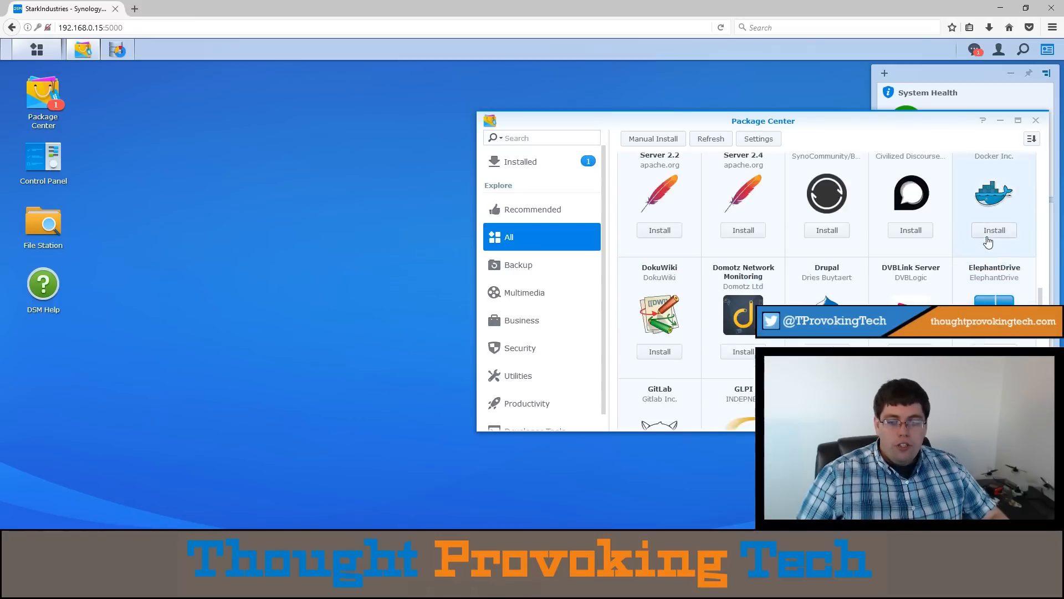
scroll(990, 241, up, 15)
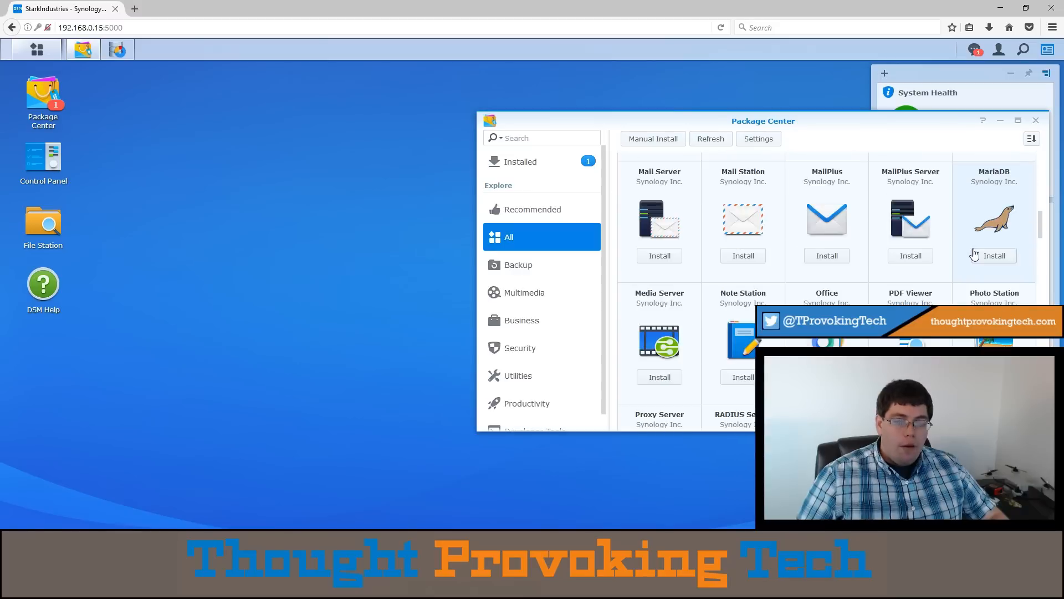
scroll(974, 254, up, 2)
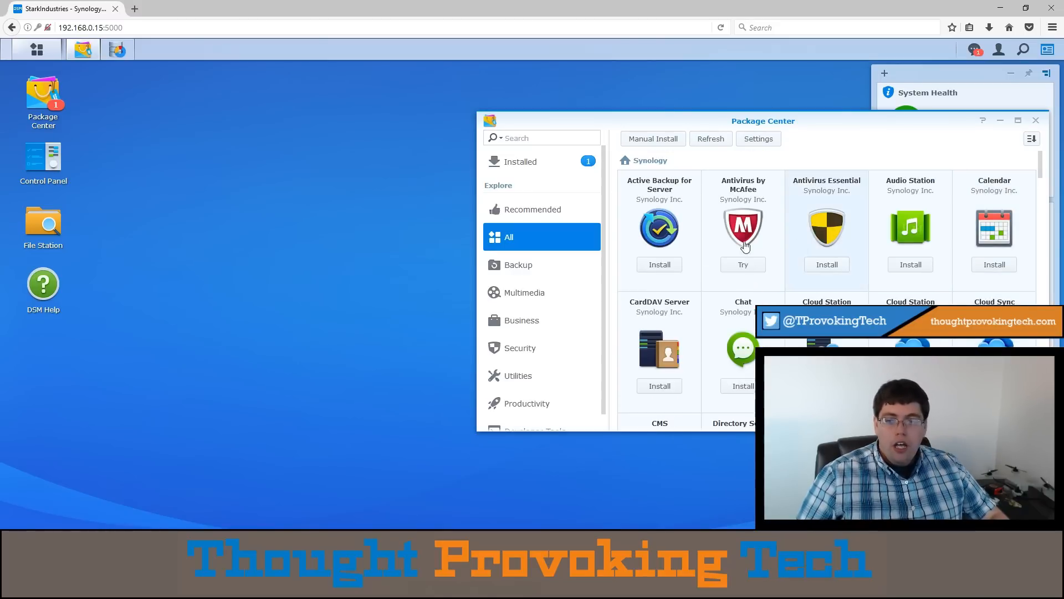
- Review the package list again from the Synology packages through the last third-party entries, and close Package Center
scroll(866, 258, down, 6)
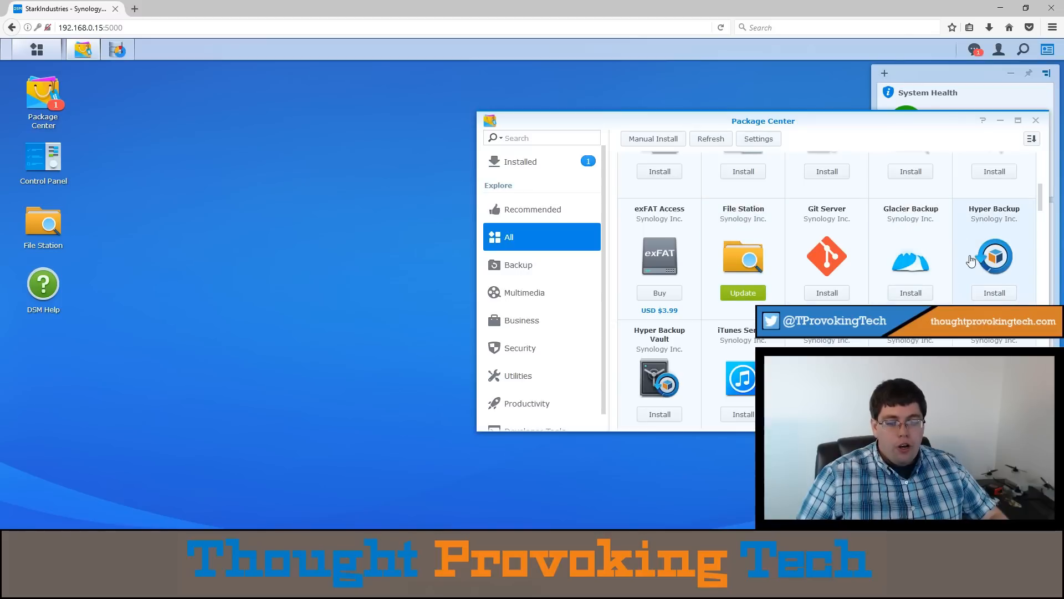
scroll(660, 355, down, 2)
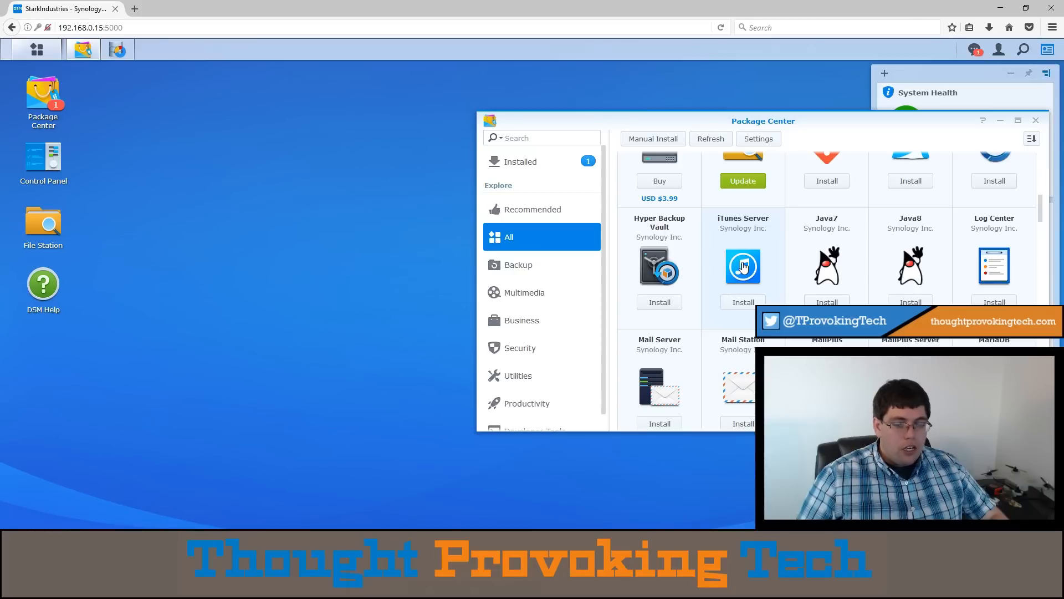
scroll(743, 267, down, 2)
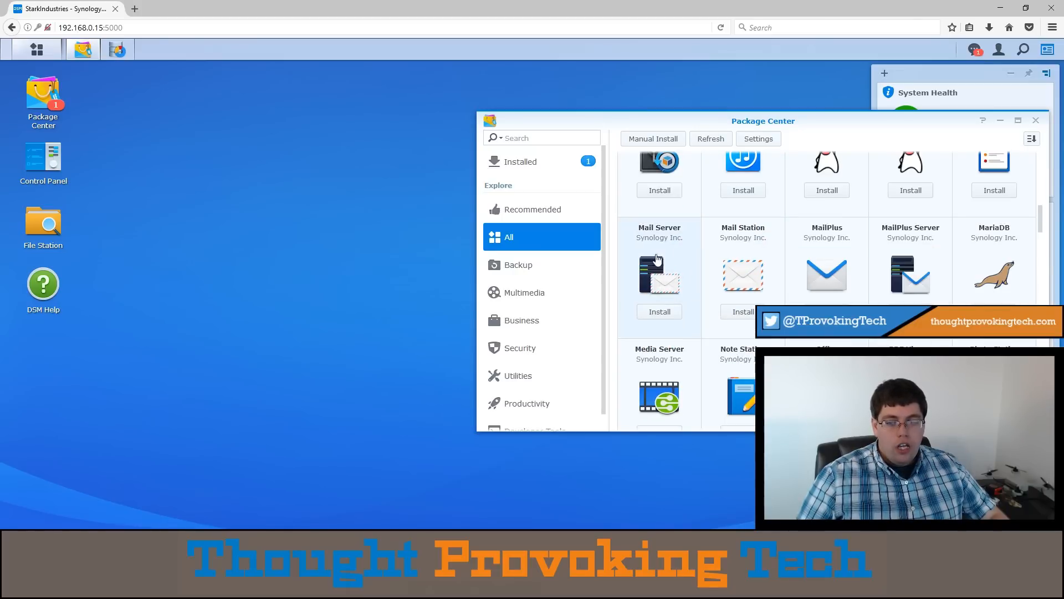
scroll(966, 276, down, 2)
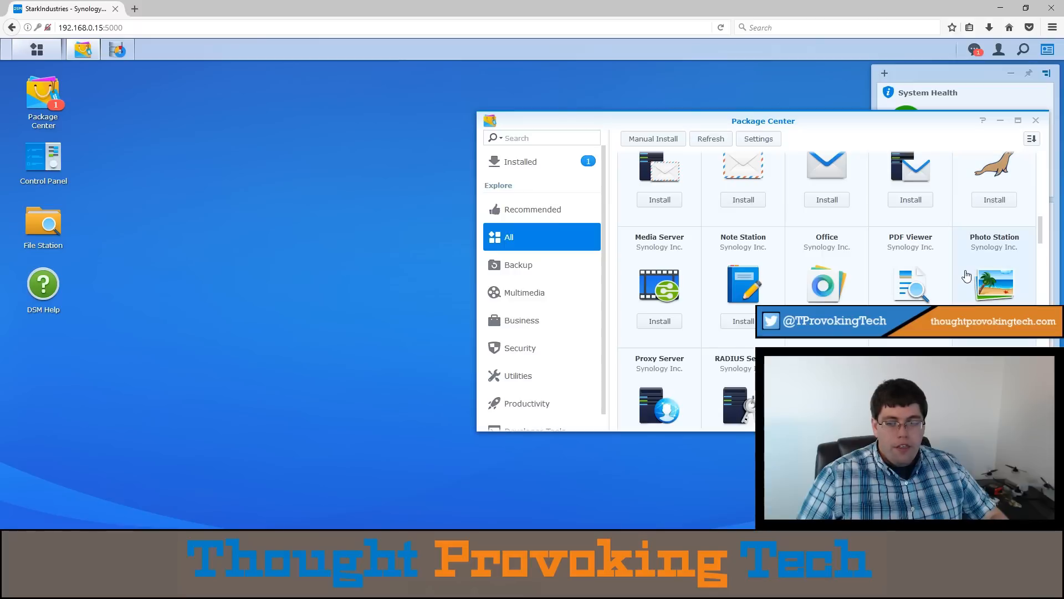
scroll(967, 276, down, 4)
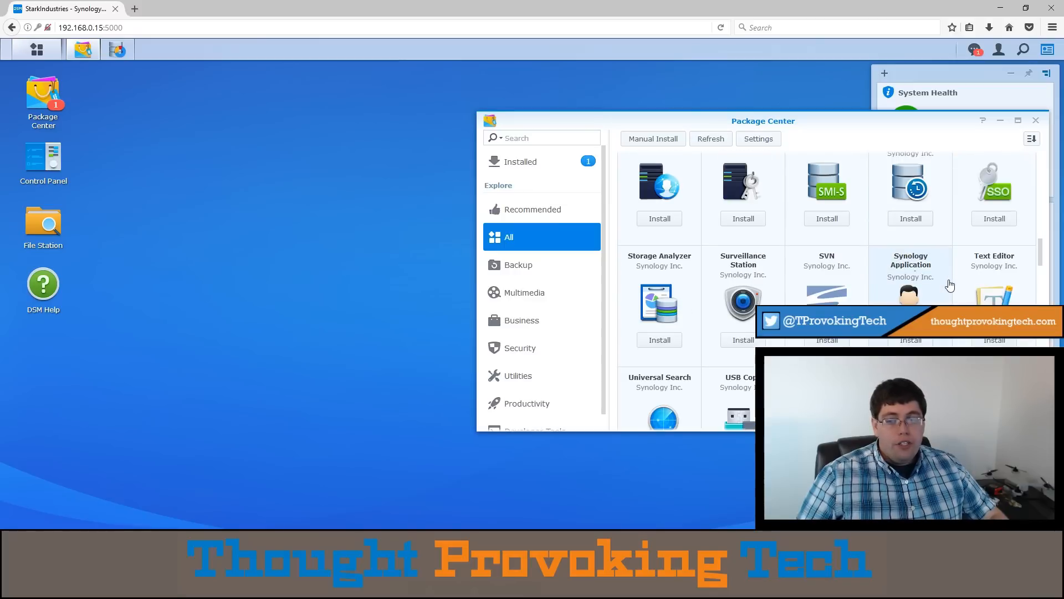
scroll(950, 285, down, 8)
scroll(941, 285, down, 6)
scroll(835, 275, up, 2)
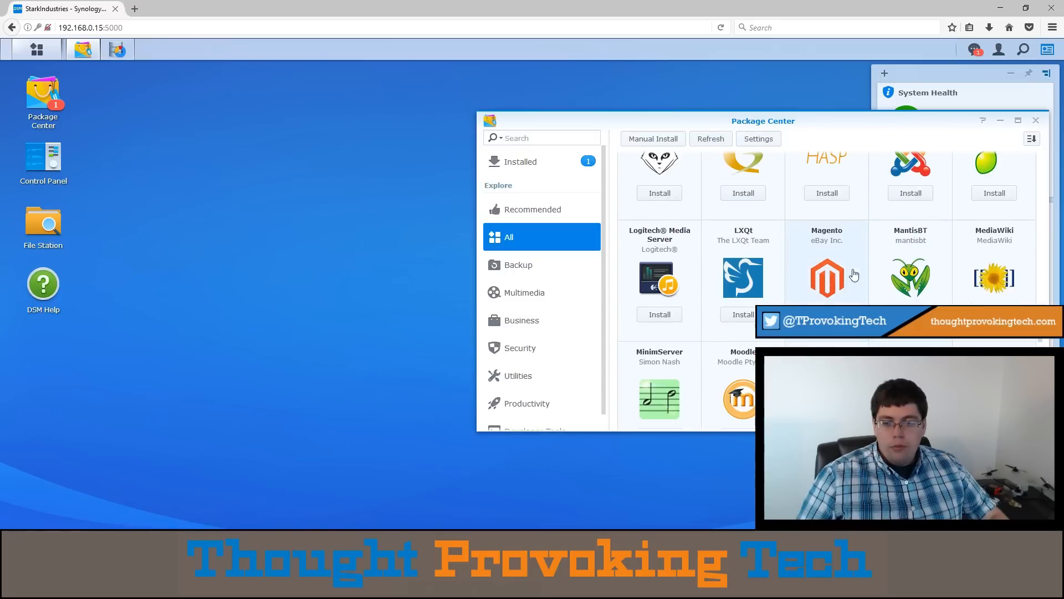
scroll(842, 271, down, 4)
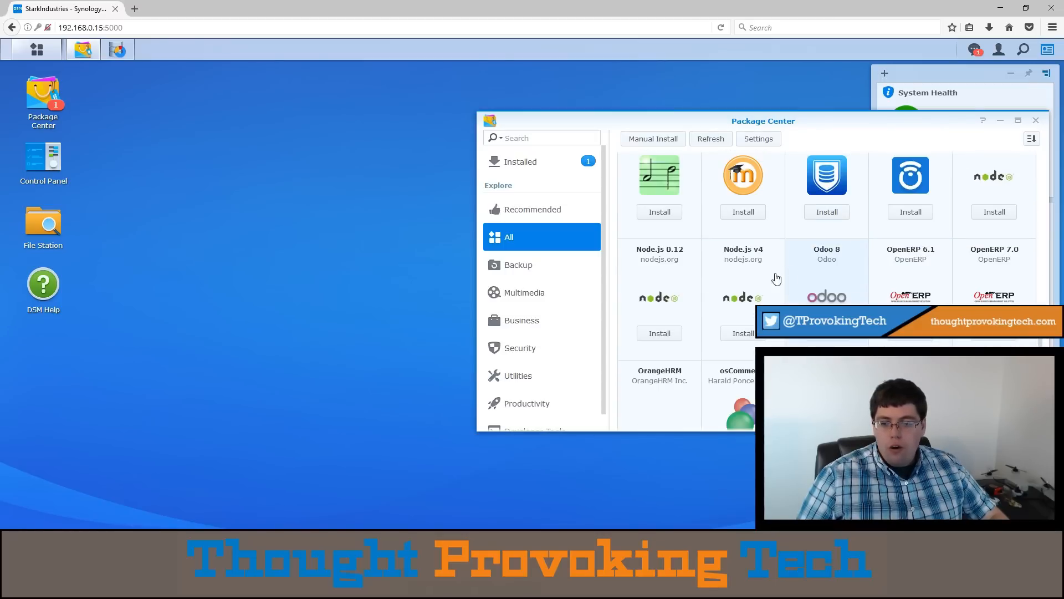
scroll(928, 292, down, 2)
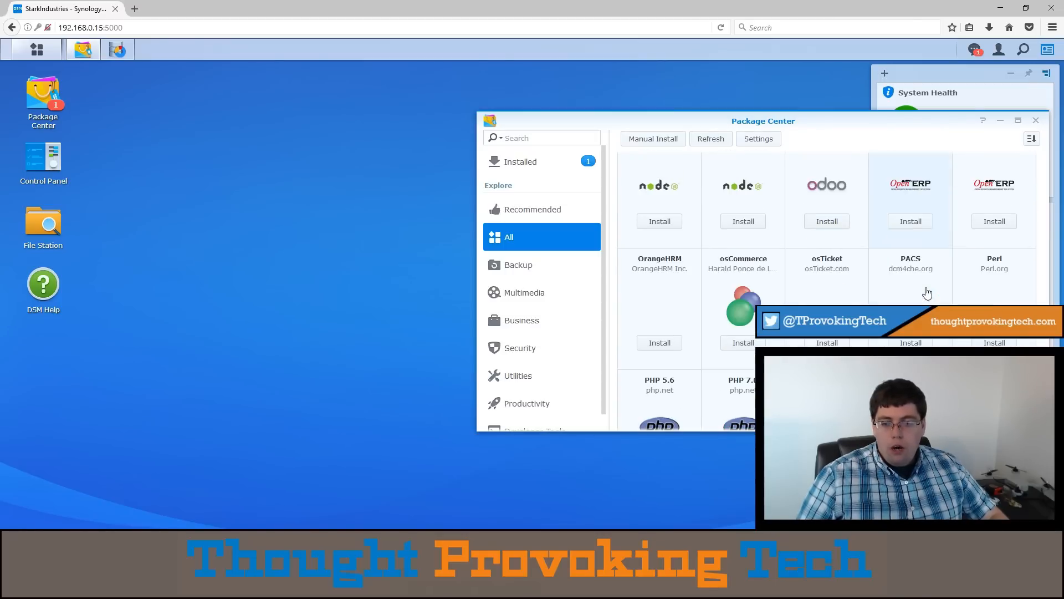
scroll(926, 291, down, 5)
scroll(926, 289, down, 3)
scroll(927, 290, down, 2)
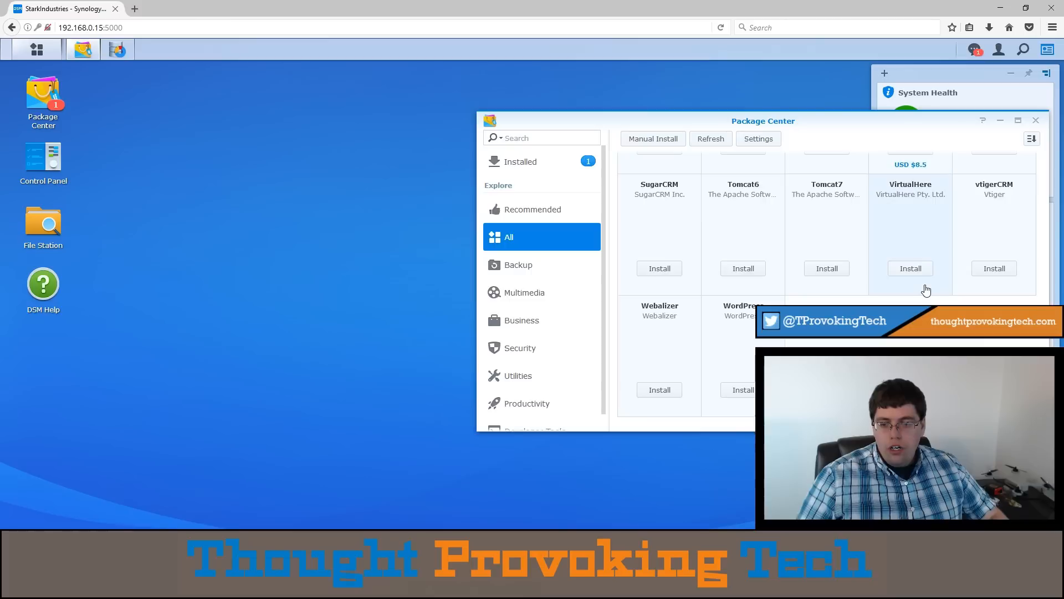
scroll(671, 216, up, 2)
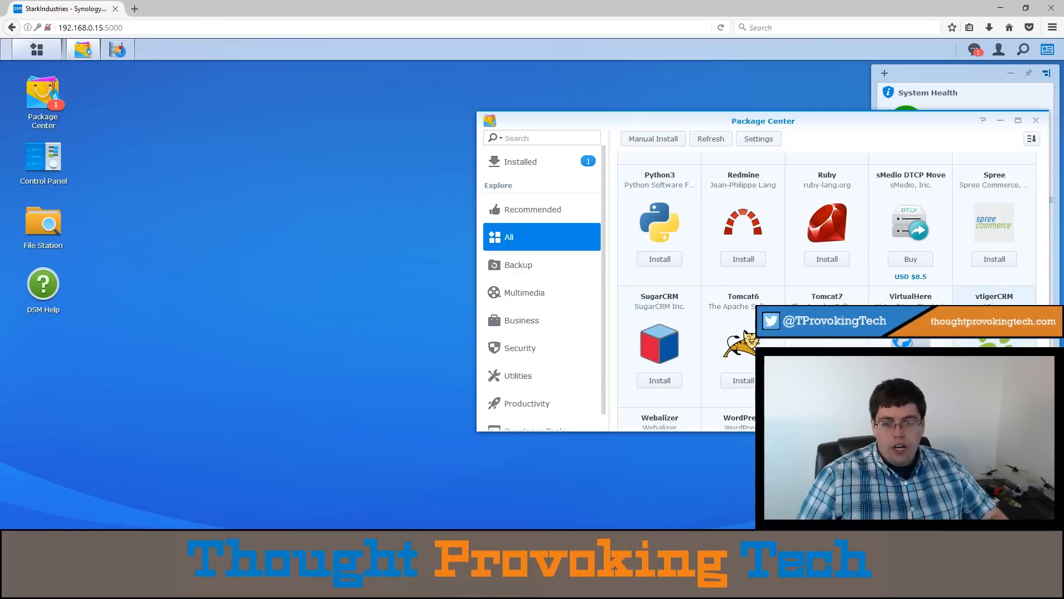
scroll(984, 341, up, 6)
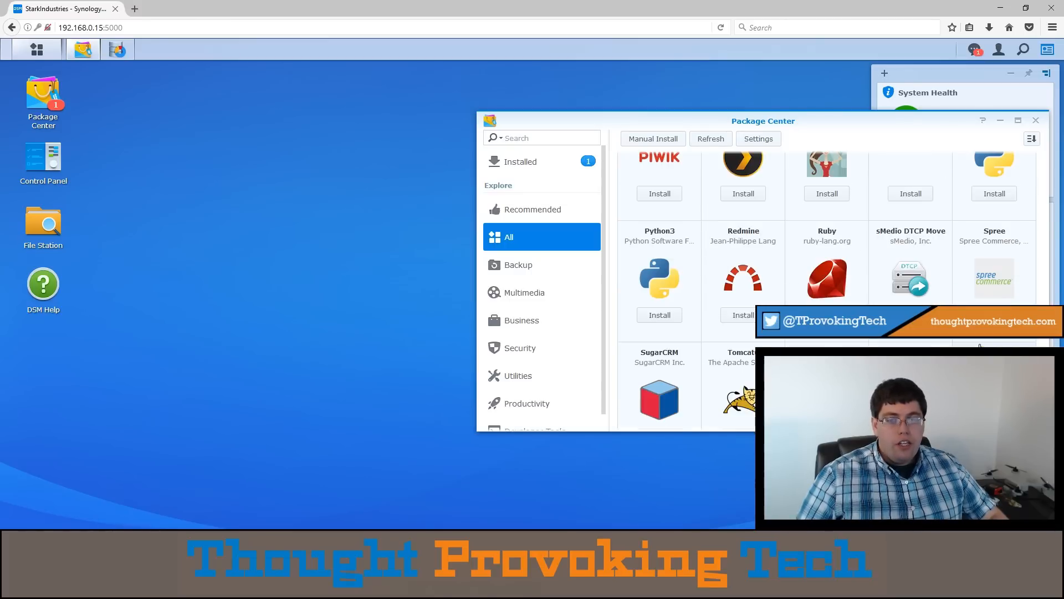
scroll(985, 339, up, 6)
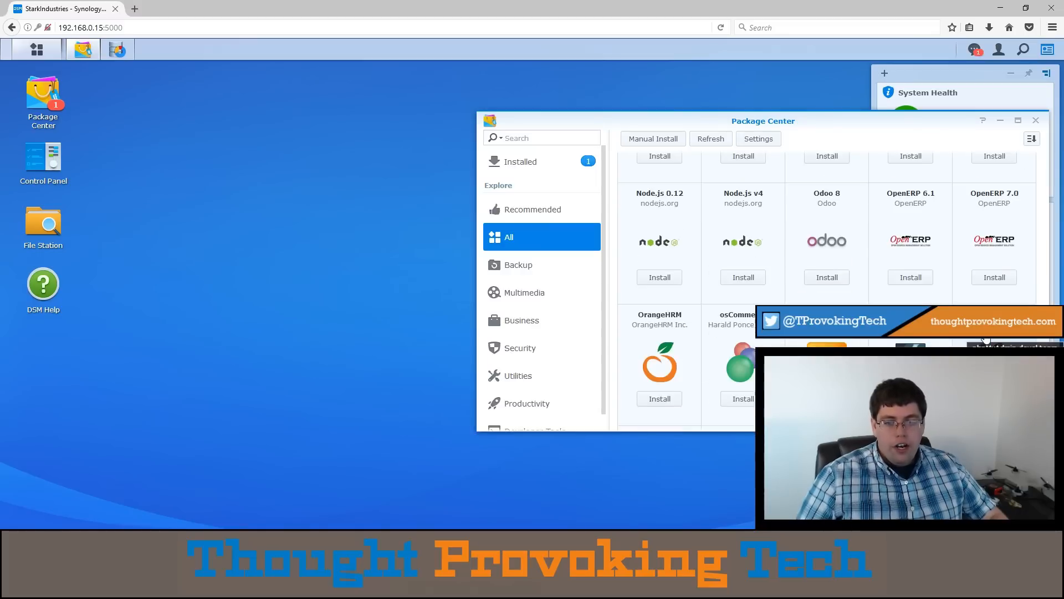
scroll(986, 337, up, 6)
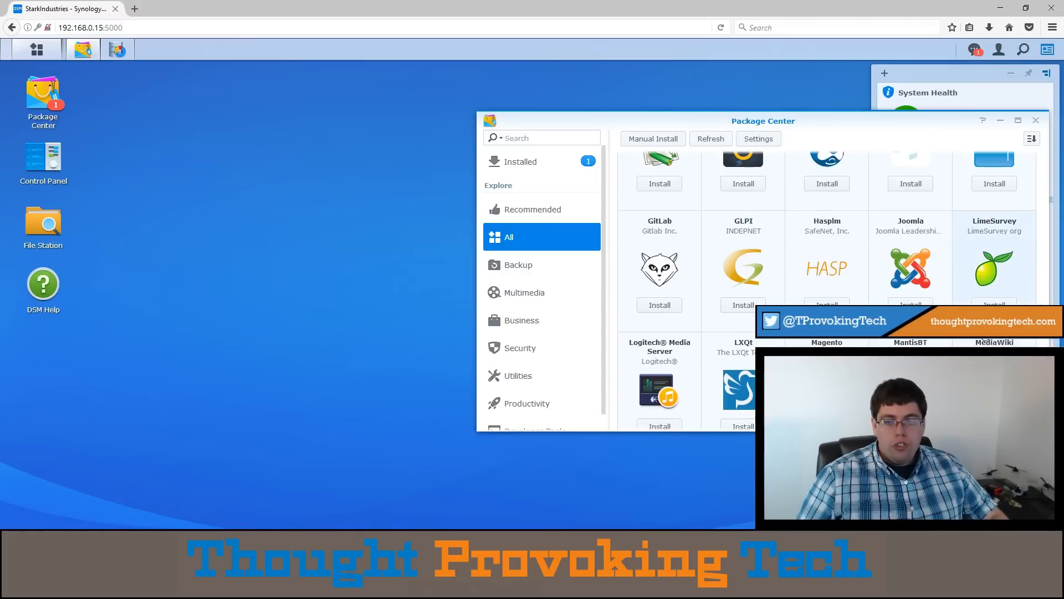
scroll(982, 337, up, 1)
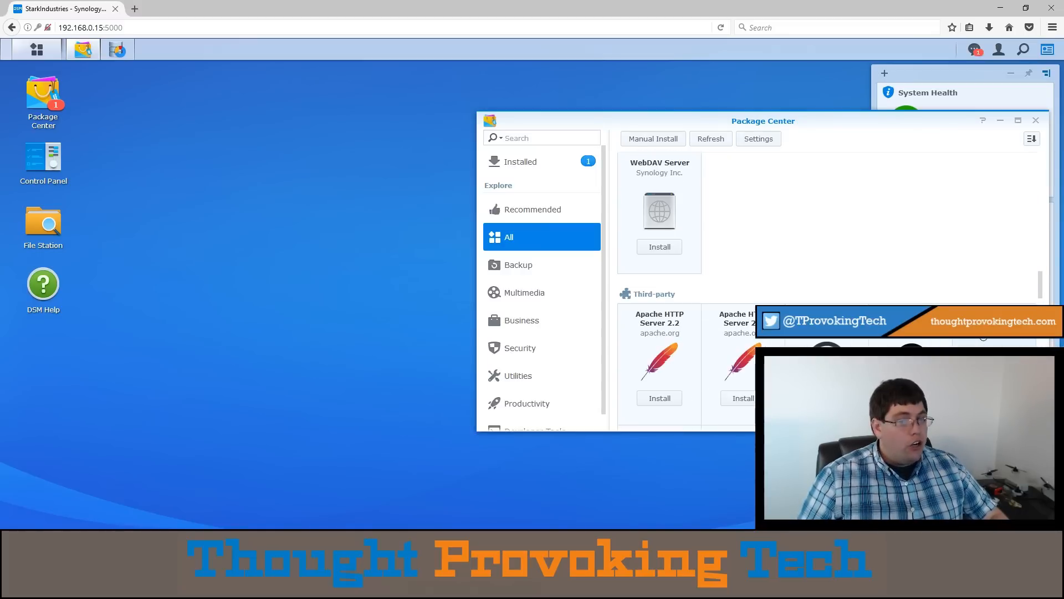
scroll(983, 337, up, 5)
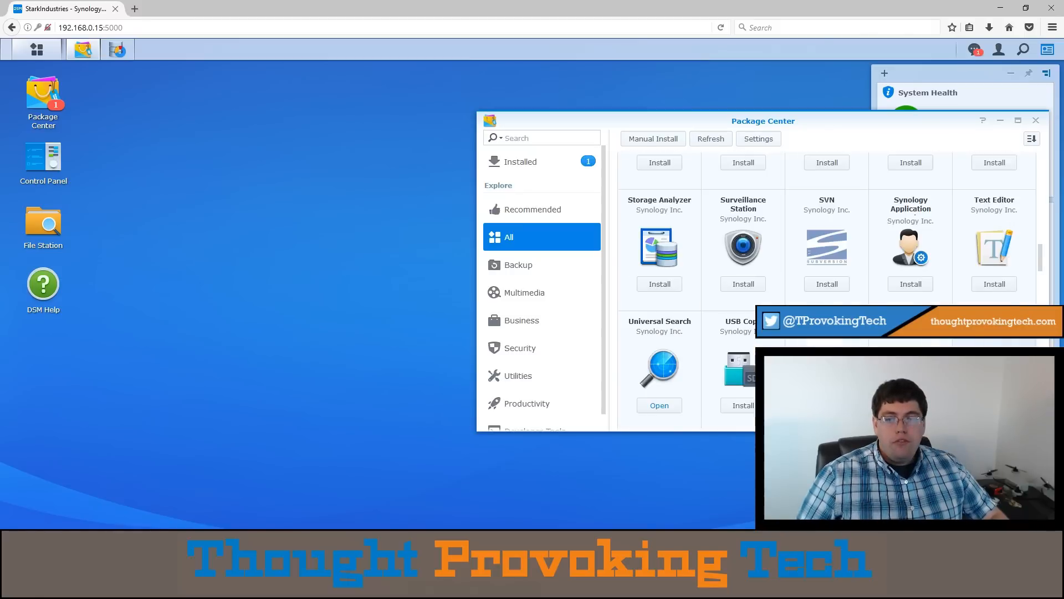
scroll(983, 337, up, 20)
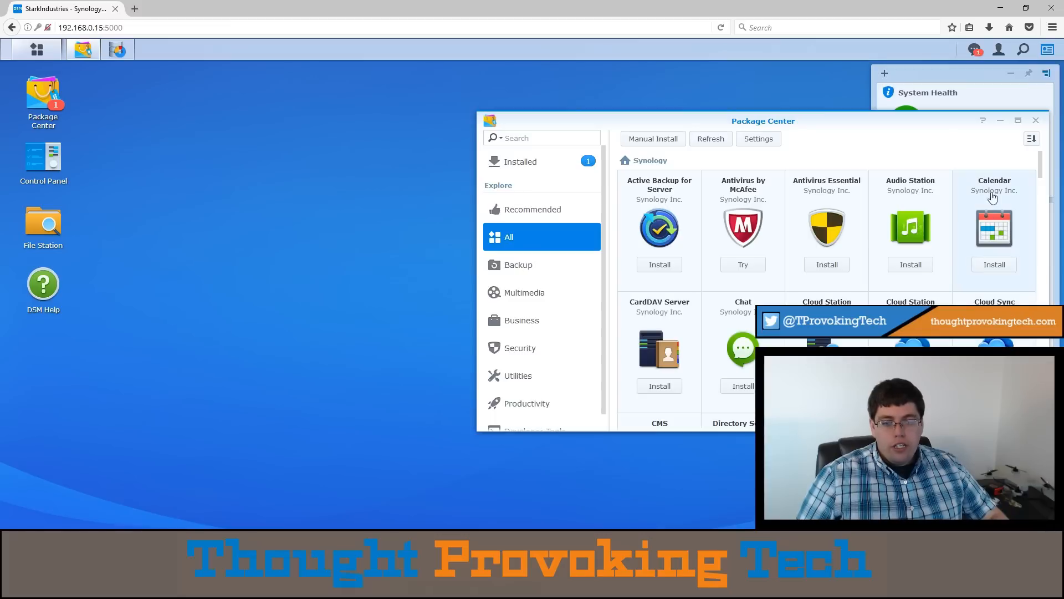
click(1038, 121)
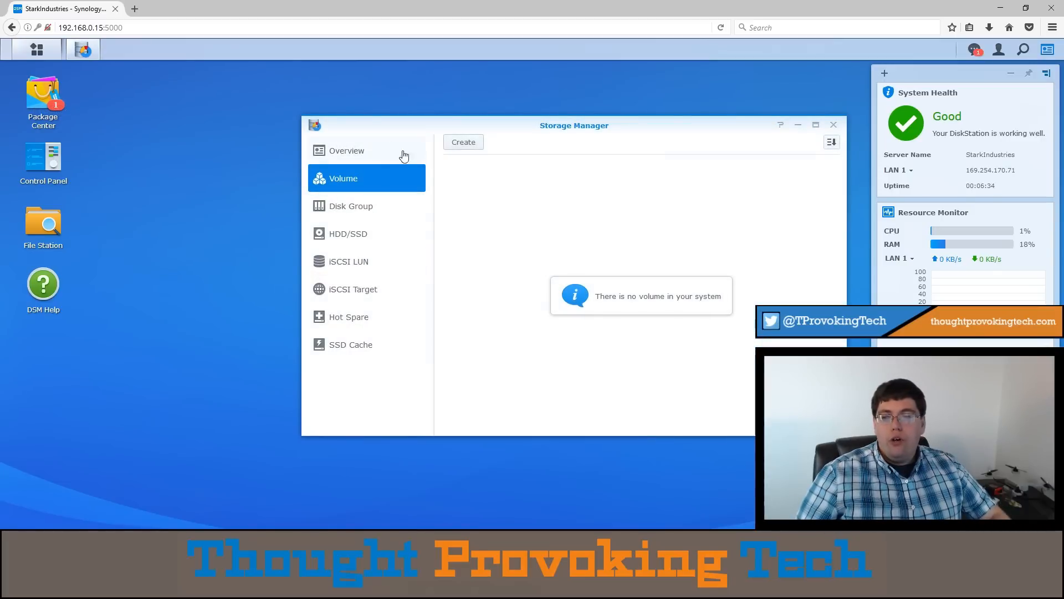
- Start a custom volume in Storage Manager as Single Volume on RAID, using Disks 2 through 5 and accepting erasure of their data
click(464, 145)
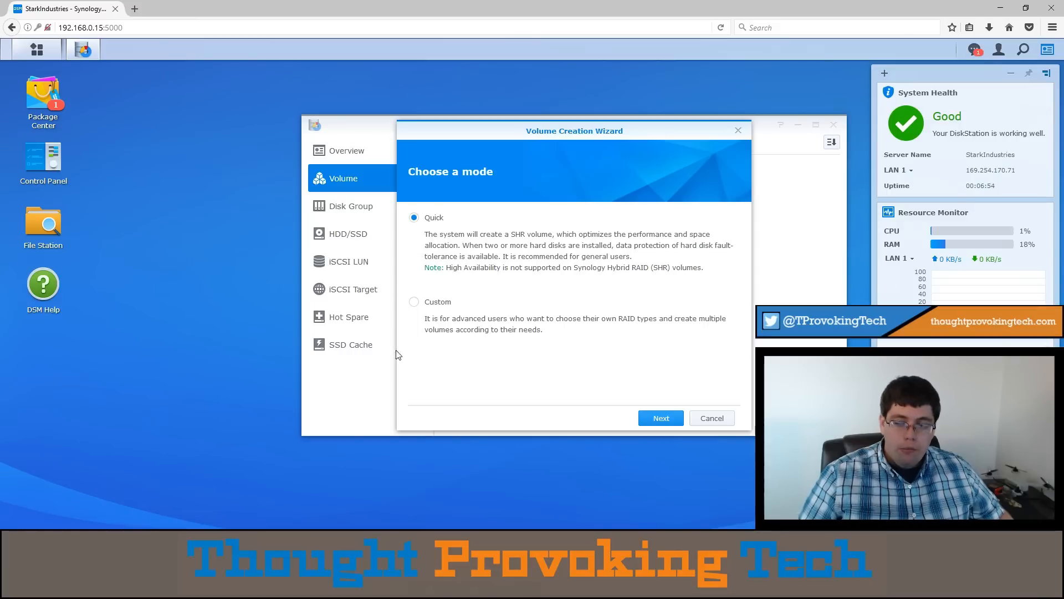
click(436, 303)
click(668, 419)
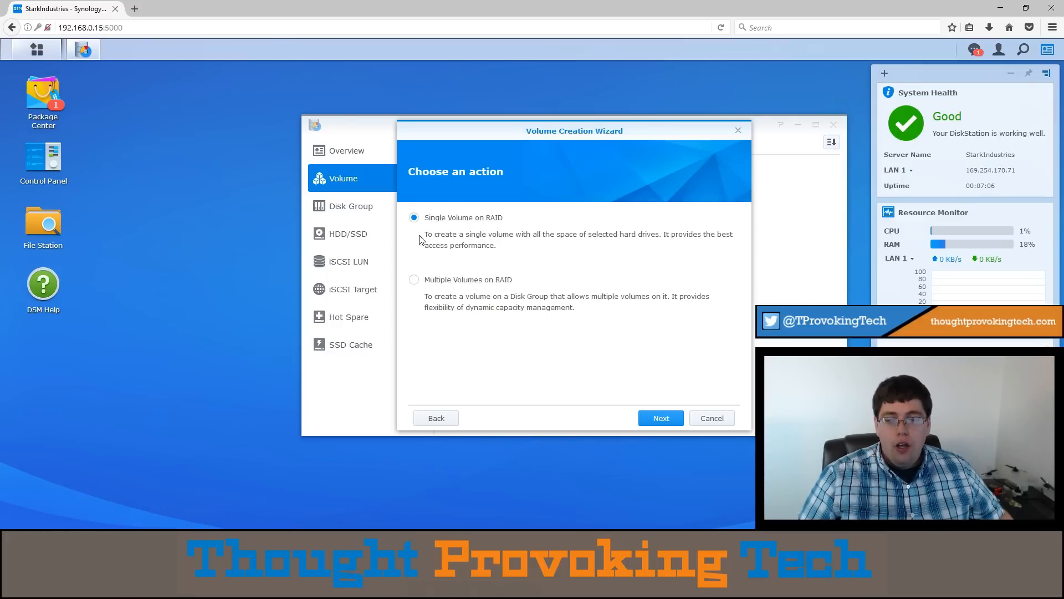
click(639, 419)
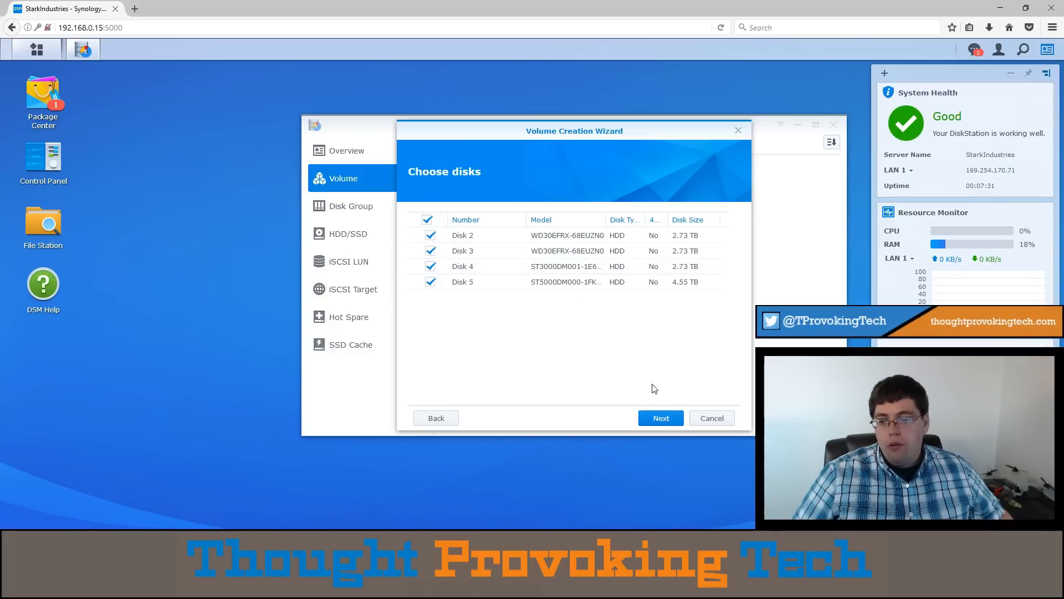
click(648, 419)
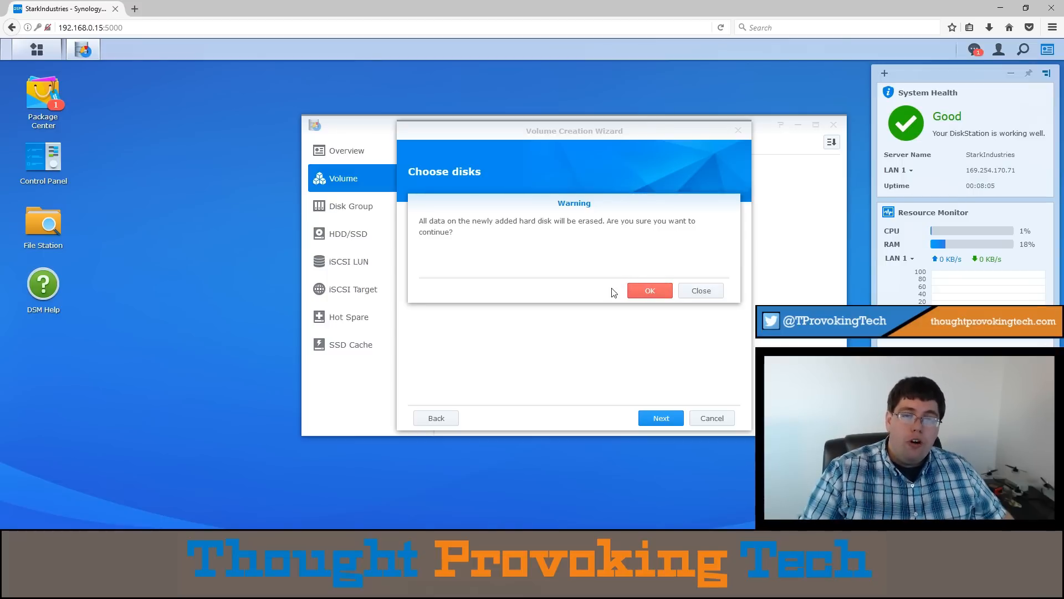
click(638, 293)
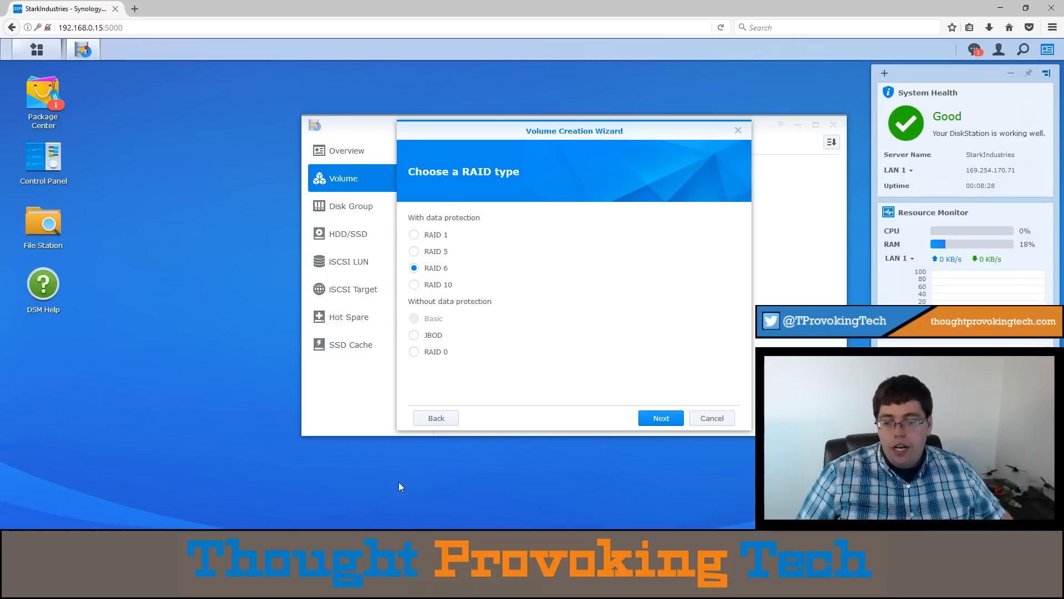
- Switch the volume setup to Quick mode with Disks 2 through 5, accepting data erasure, and choose 1 disk fault-tolerance (SHR-1)
click(429, 420)
click(429, 420)
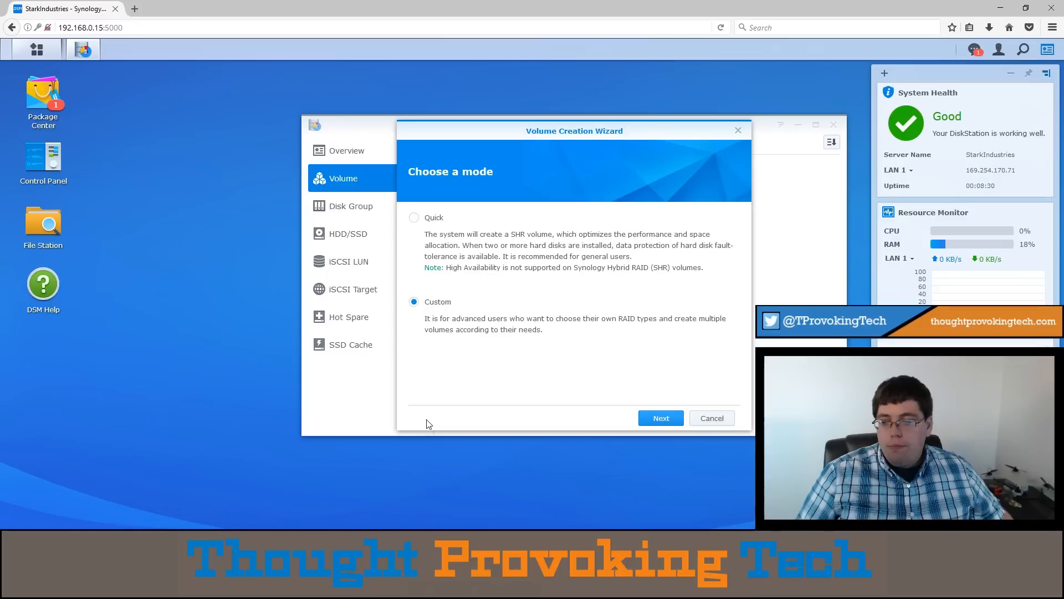
click(412, 219)
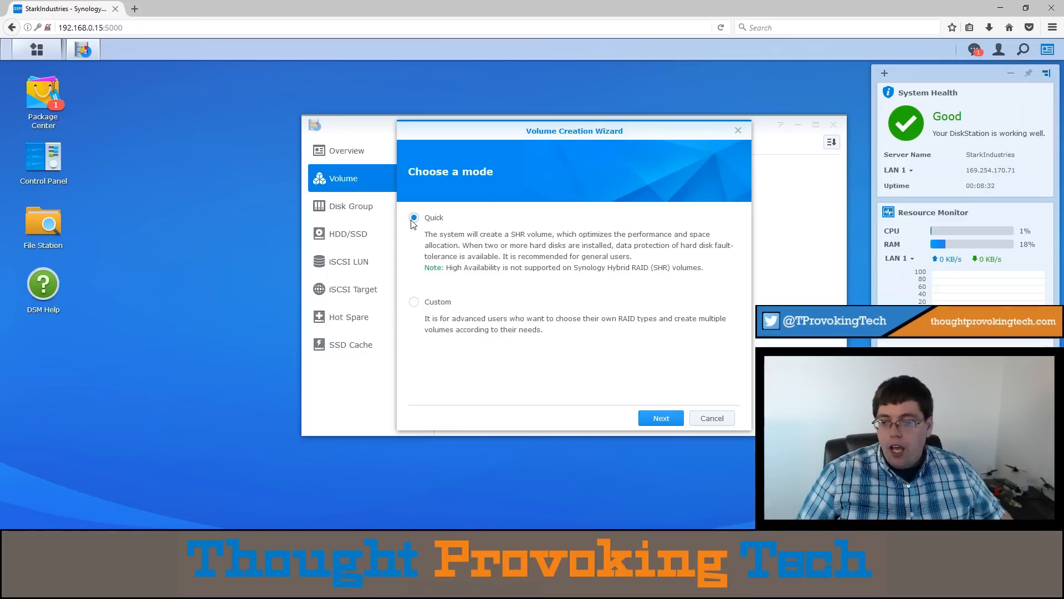
click(646, 418)
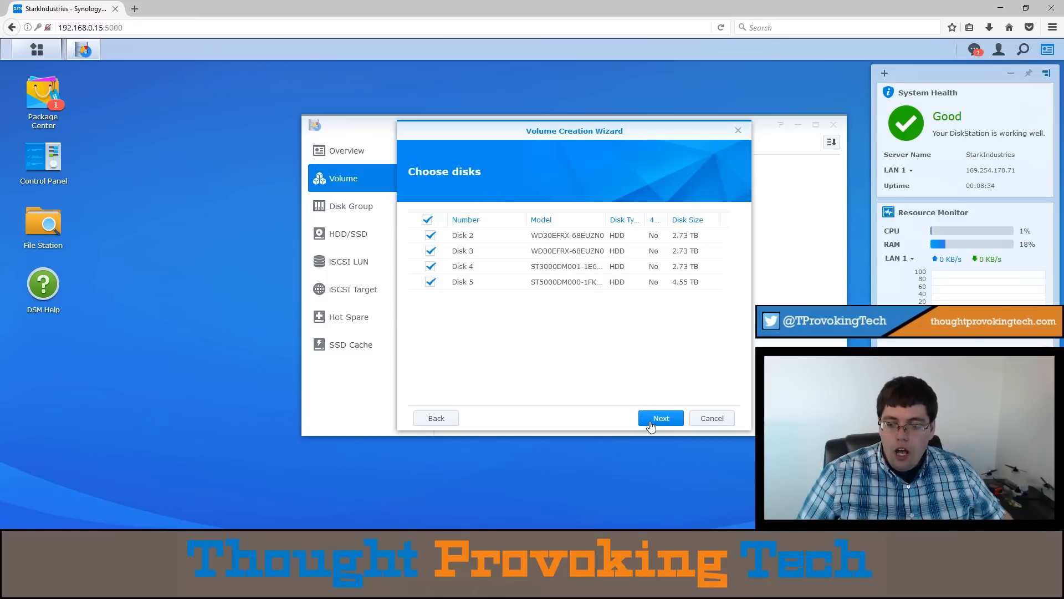
click(651, 425)
click(642, 291)
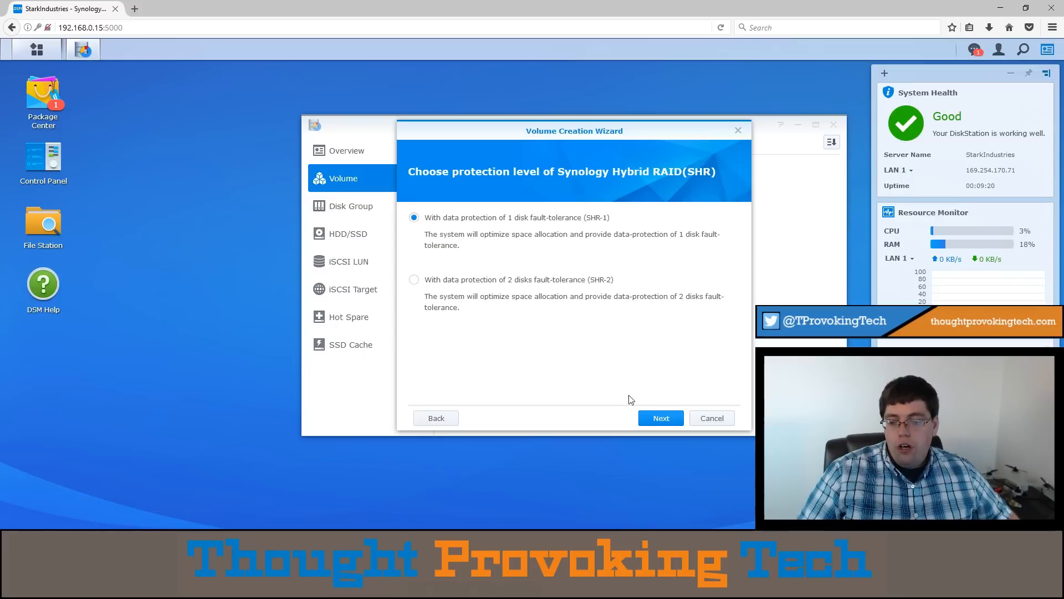
click(644, 423)
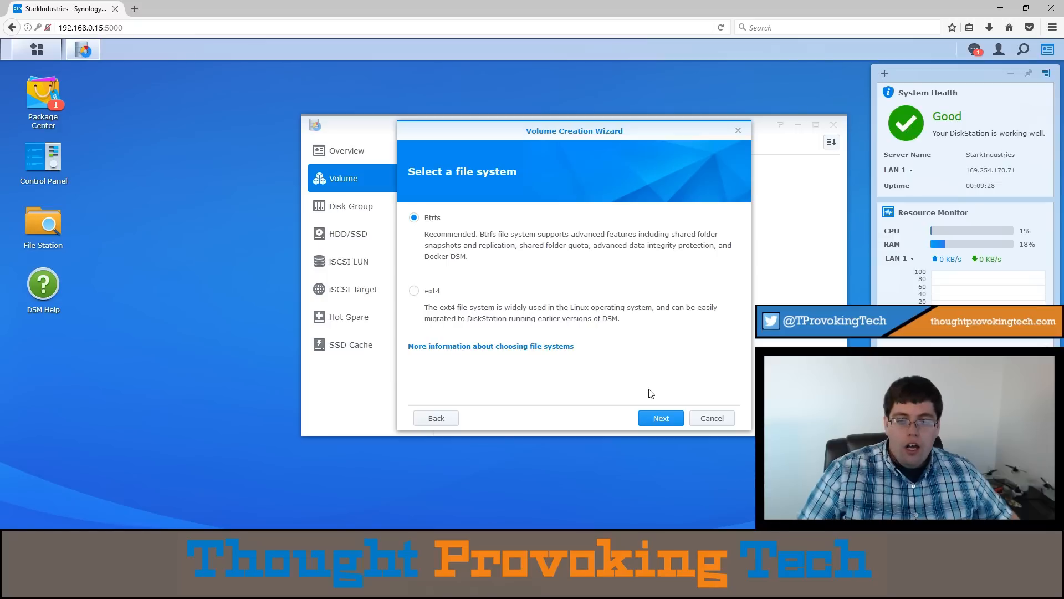
click(440, 419)
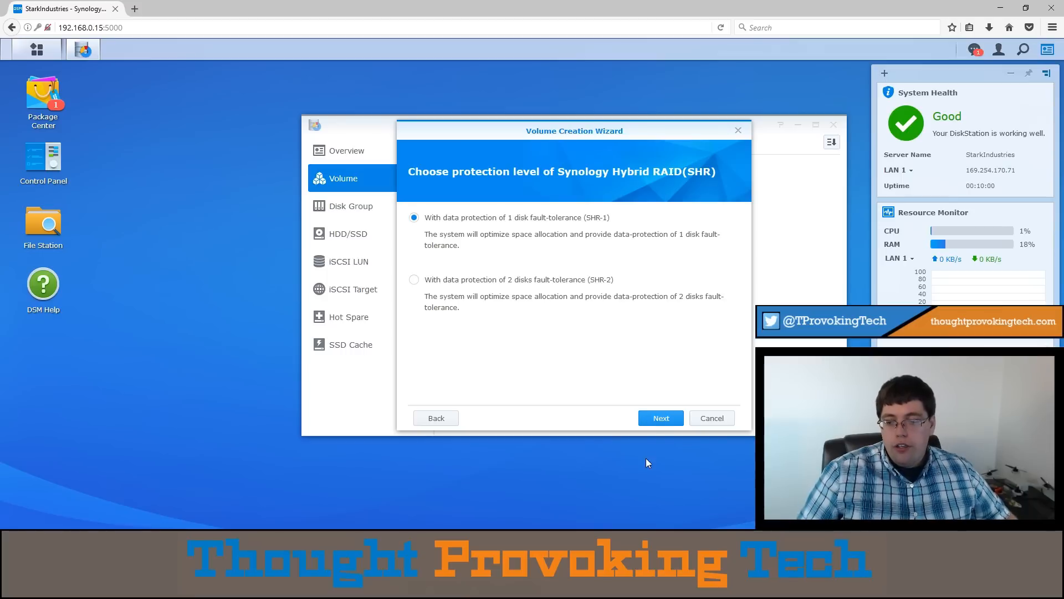
click(661, 420)
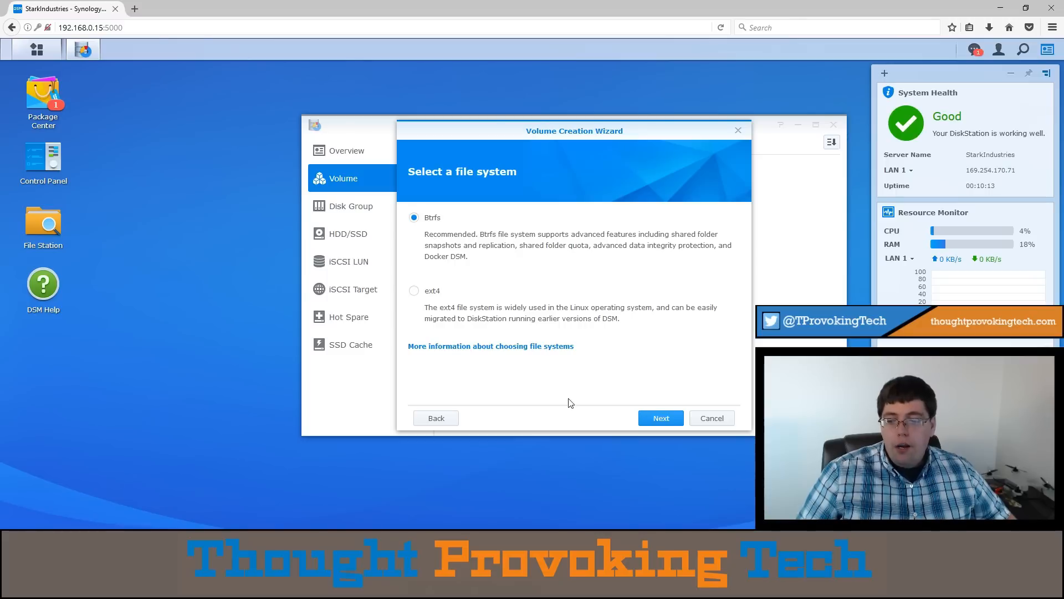
- Examine Synology's Knowledge Base comparison of the Btrfs and ext4 file systems, and return to the volume wizard in DSM
click(547, 347)
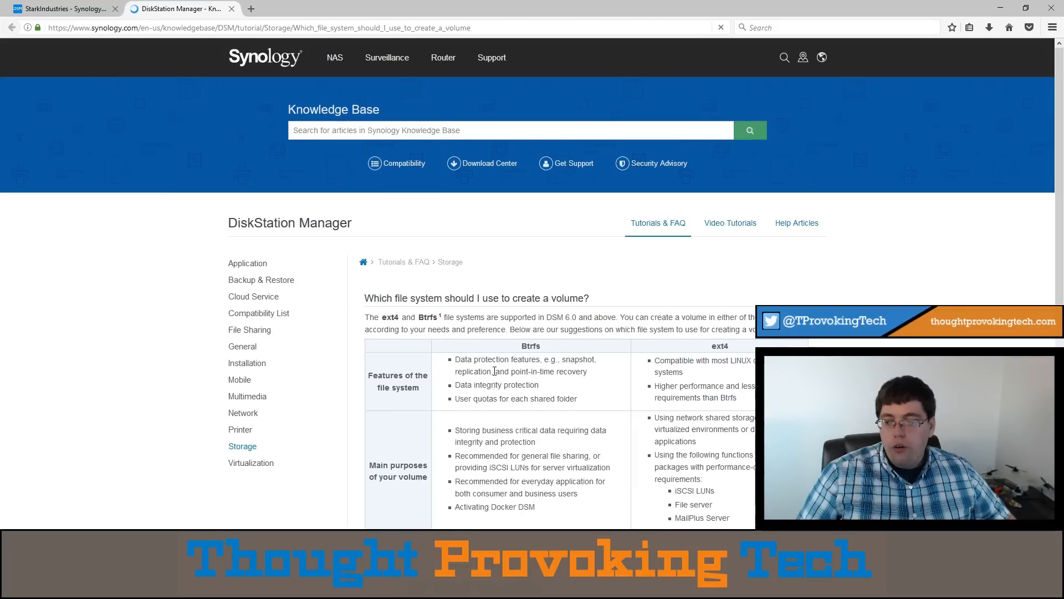
scroll(500, 371, down, 3)
scroll(500, 372, down, 3)
scroll(498, 368, up, 4)
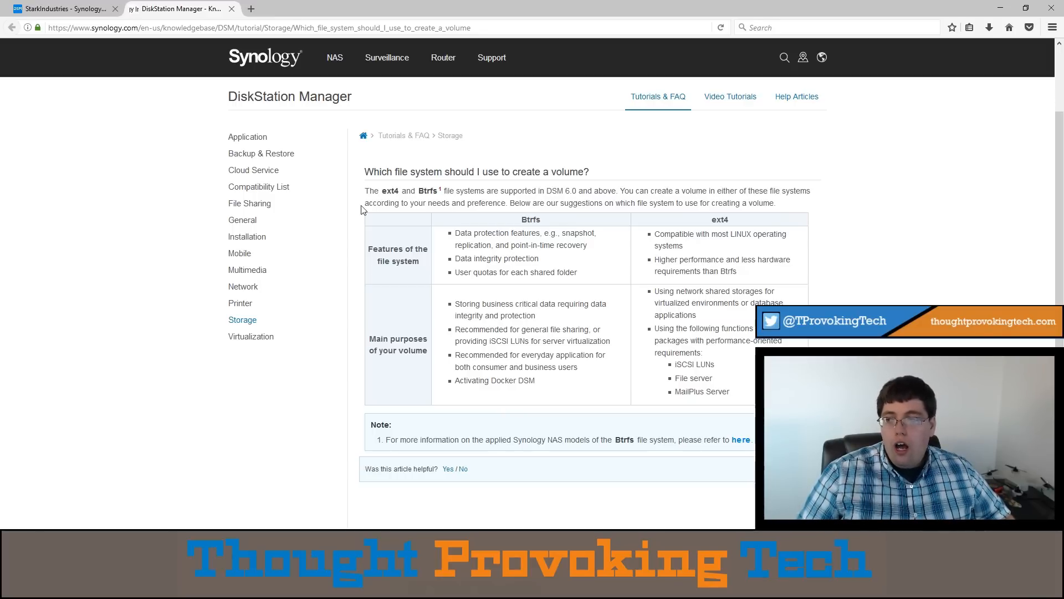
click(66, 9)
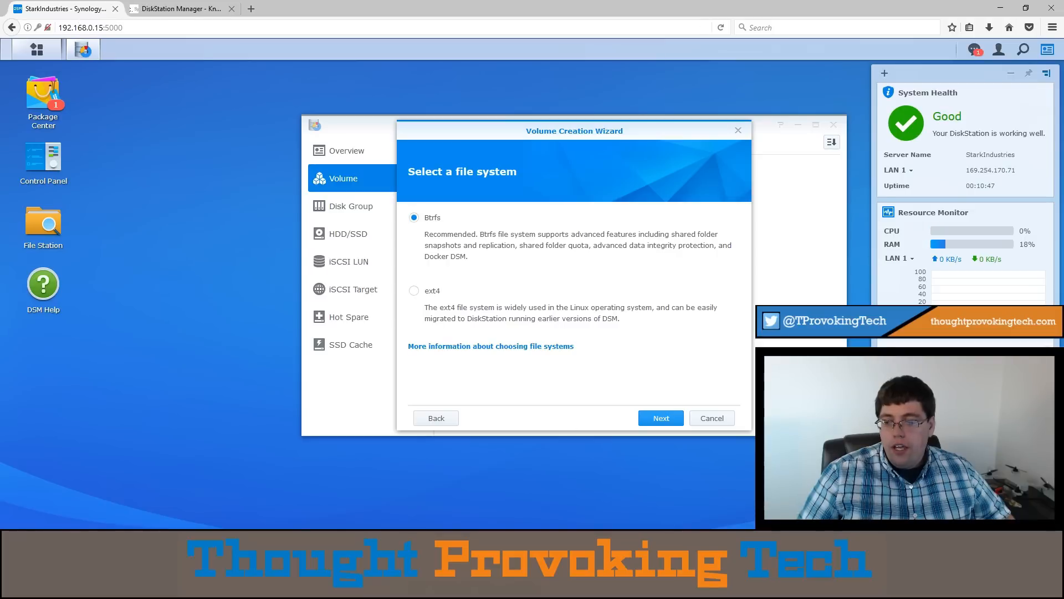
- Create the SHR volume with the Btrfs file system, keeping the description "SHR, btrfs", and apply the settings
click(648, 419)
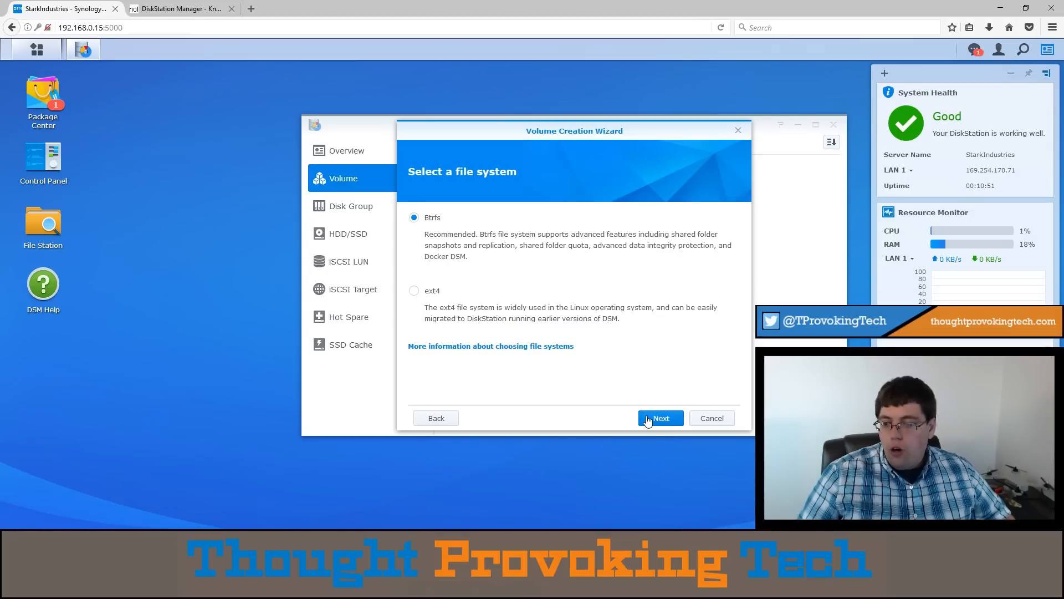
double_click(540, 218)
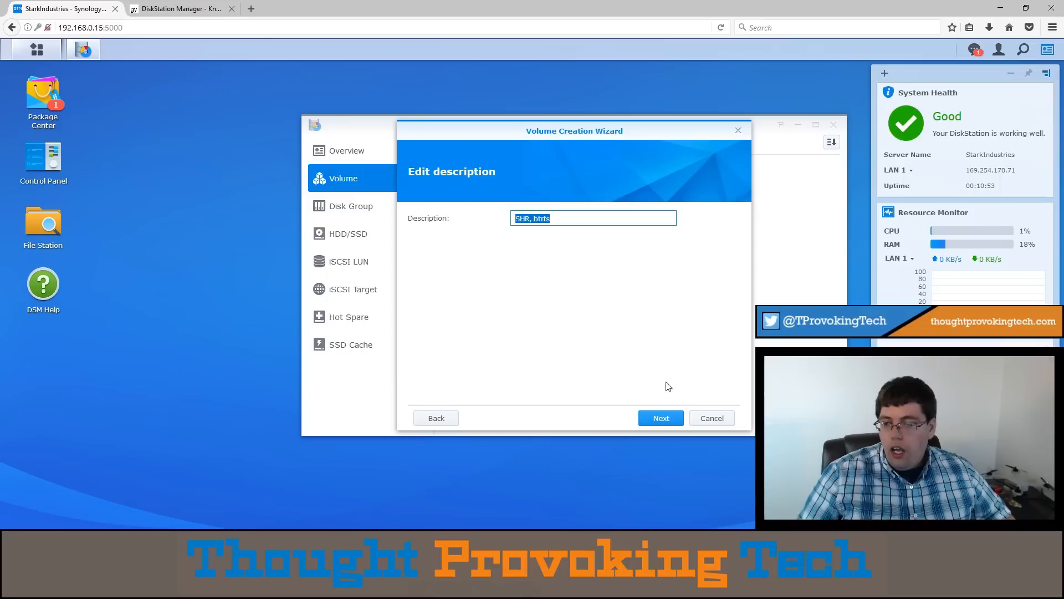
click(668, 420)
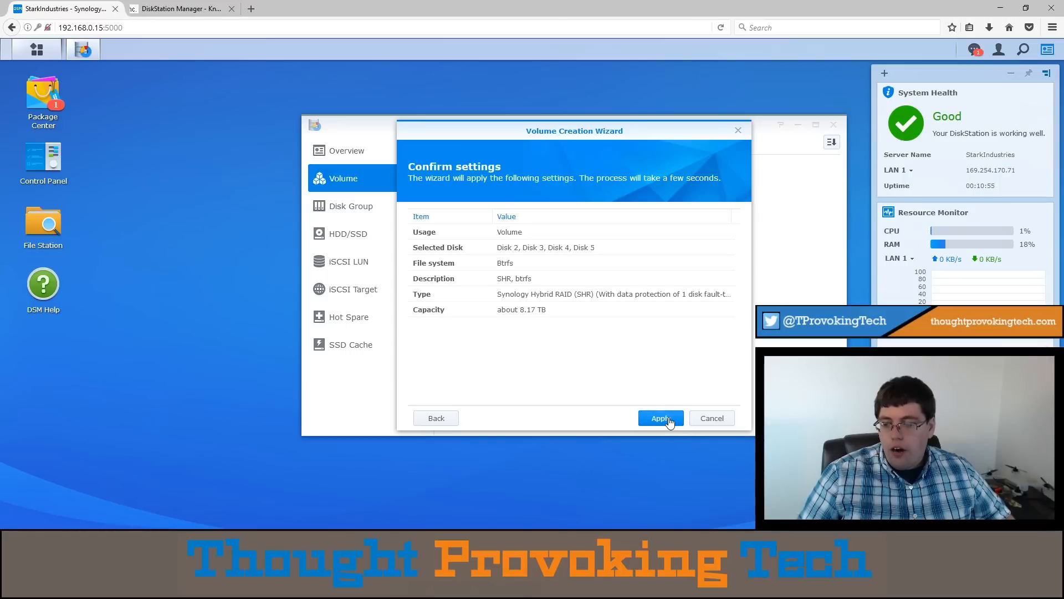
click(669, 420)
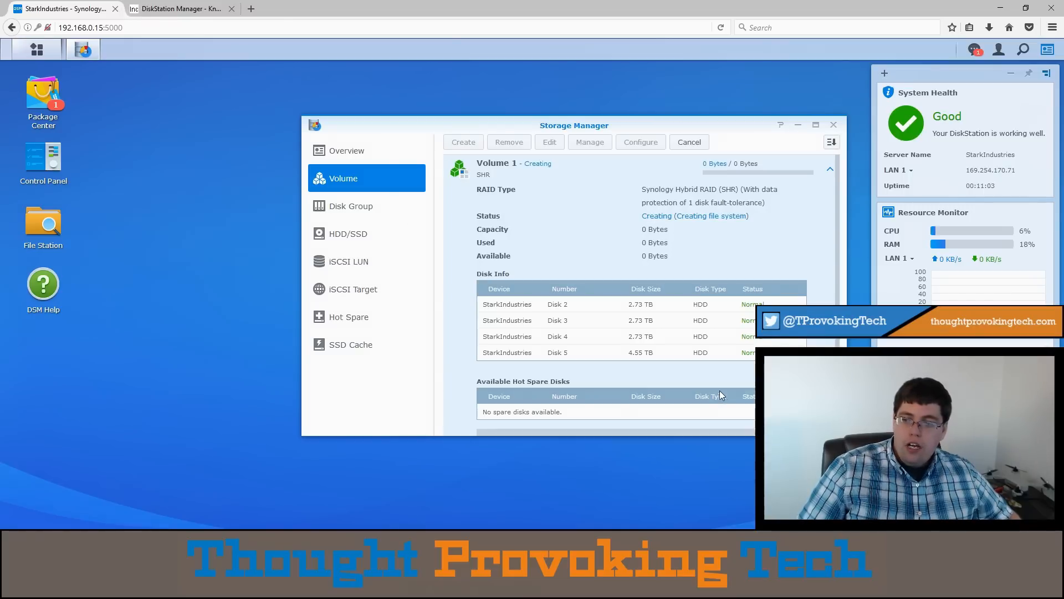
scroll(542, 313, down, 2)
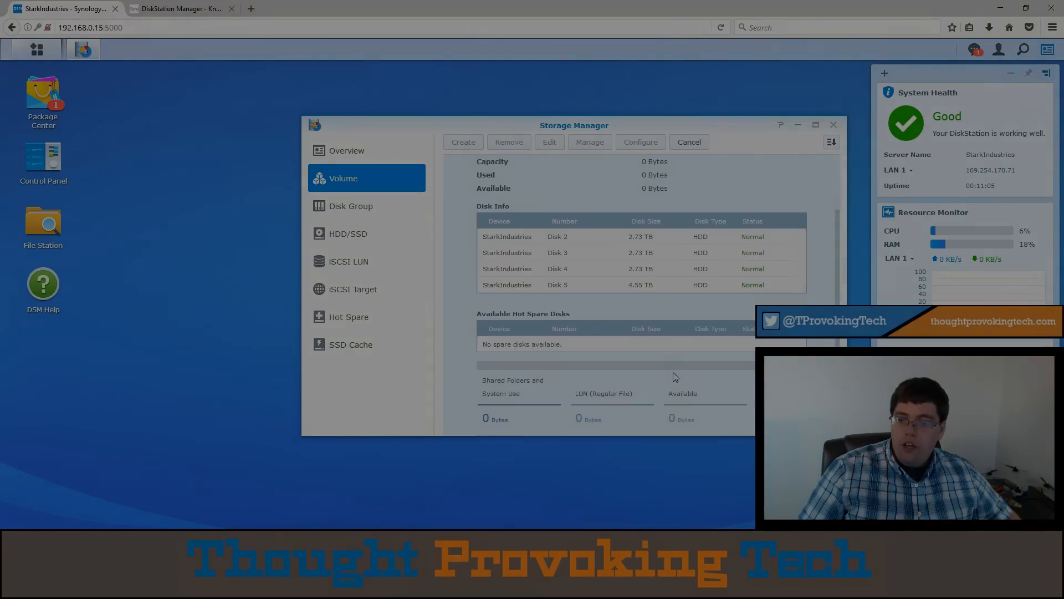